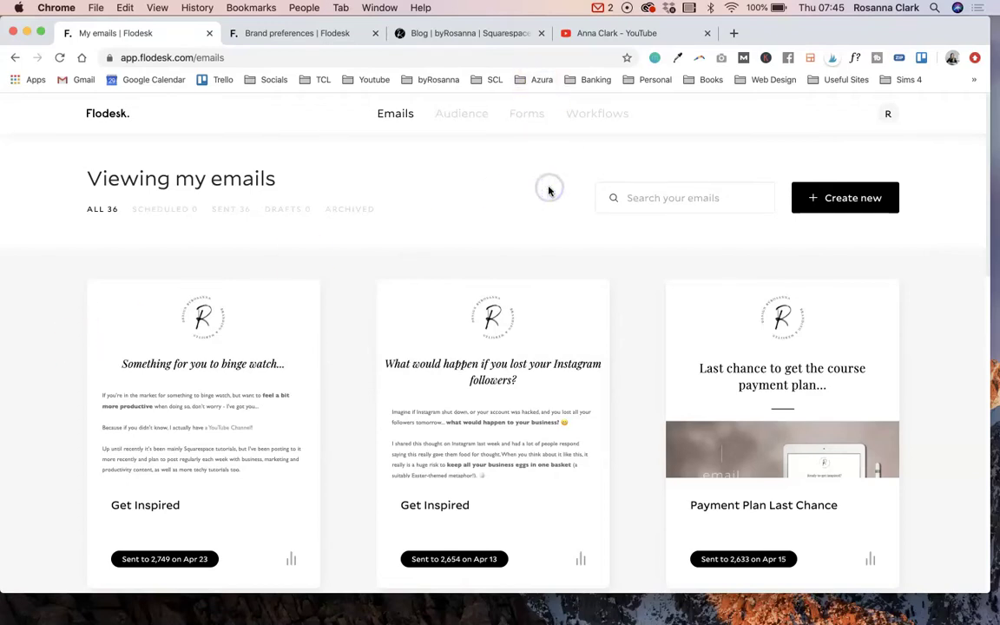
# Go to the Brand preferences tab and scroll to the Double opt-in email and Thank you page sections.
pyautogui.click(888, 113)
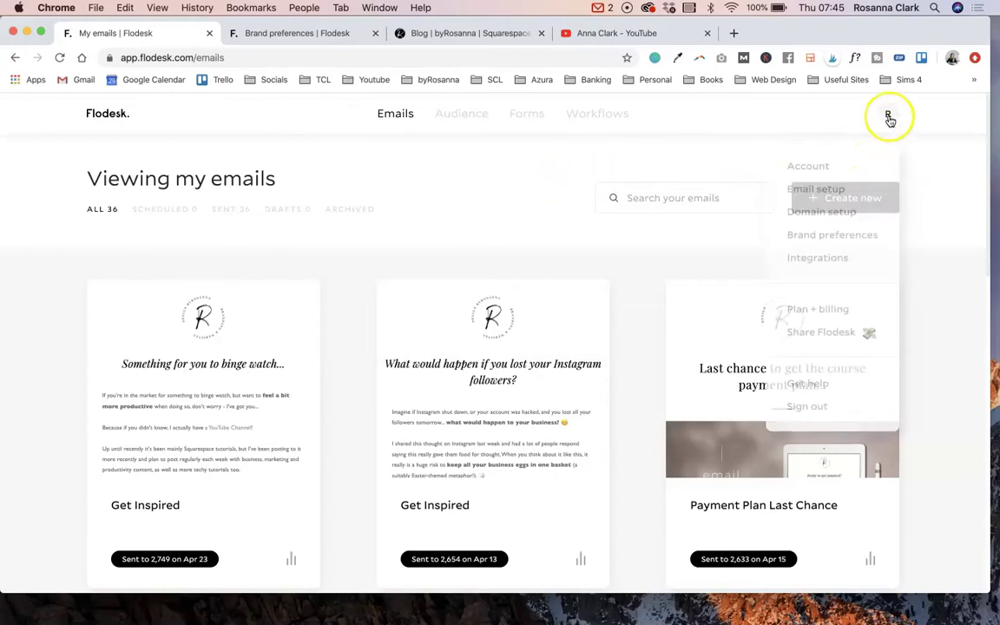
pyautogui.click(879, 118)
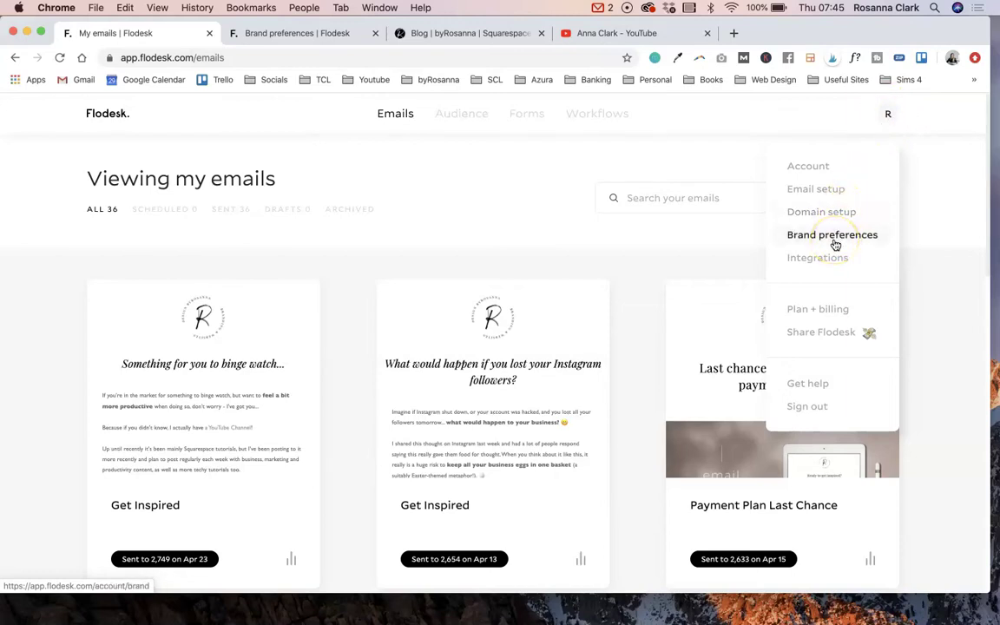
pyautogui.click(382, 192)
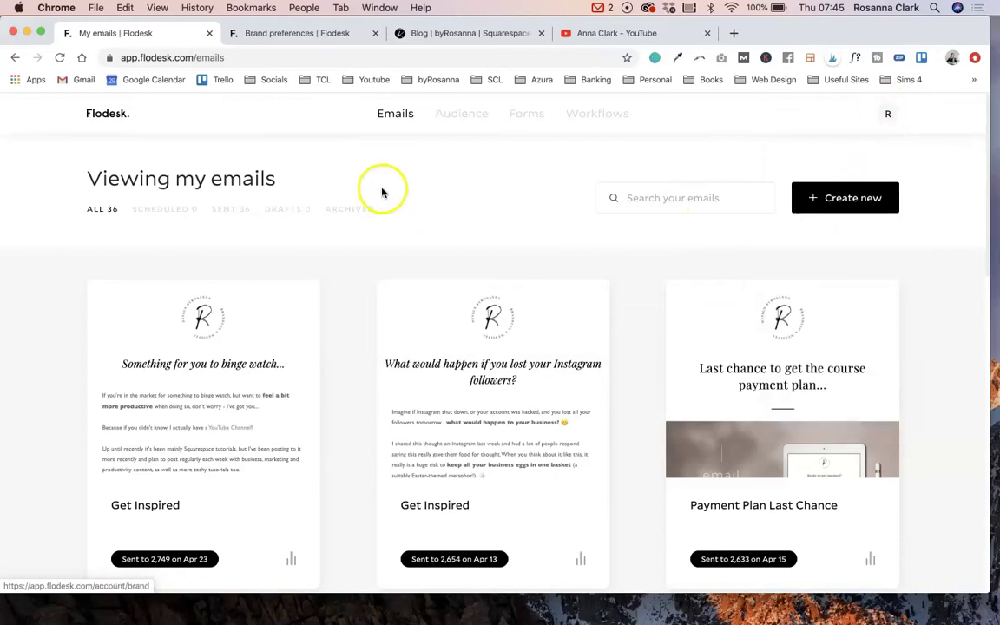
pyautogui.click(308, 36)
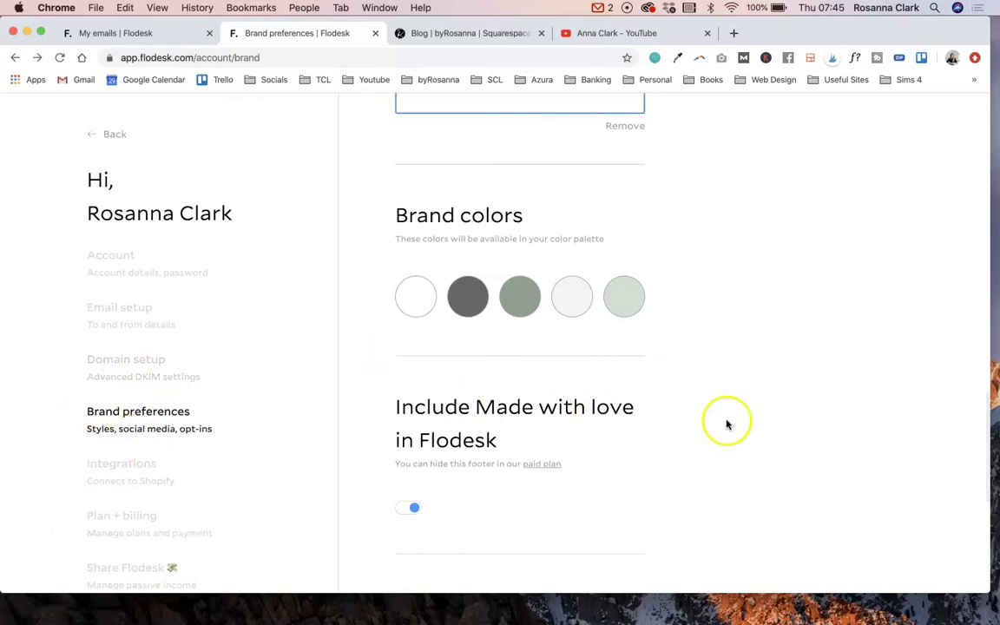
pyautogui.scroll(-8, 761, 455)
pyautogui.scroll(-2, 762, 455)
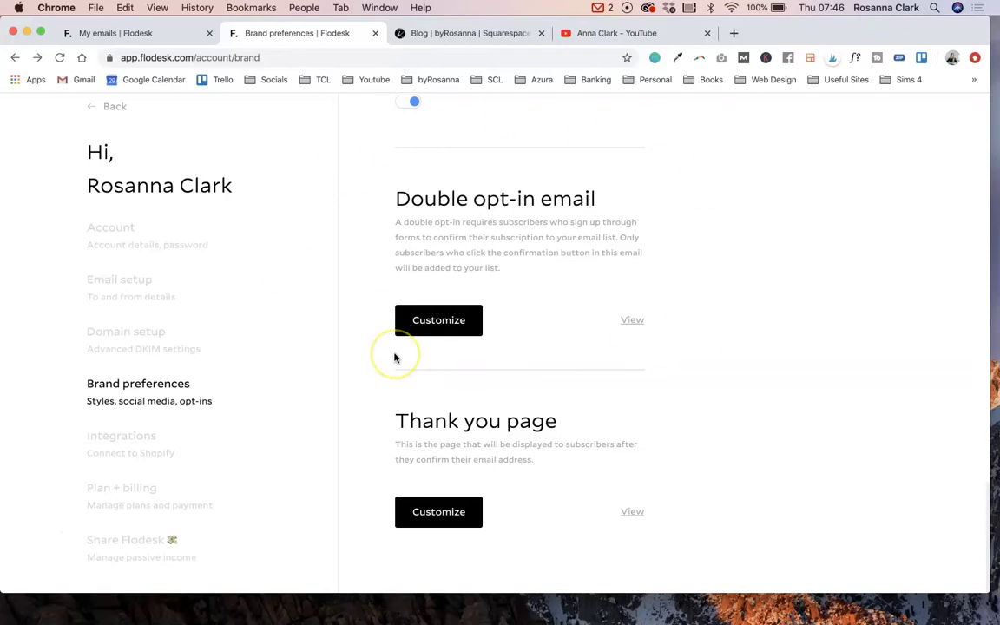
# Preview the current double opt-in confirmation email, then close the preview tab.
pyautogui.click(632, 320)
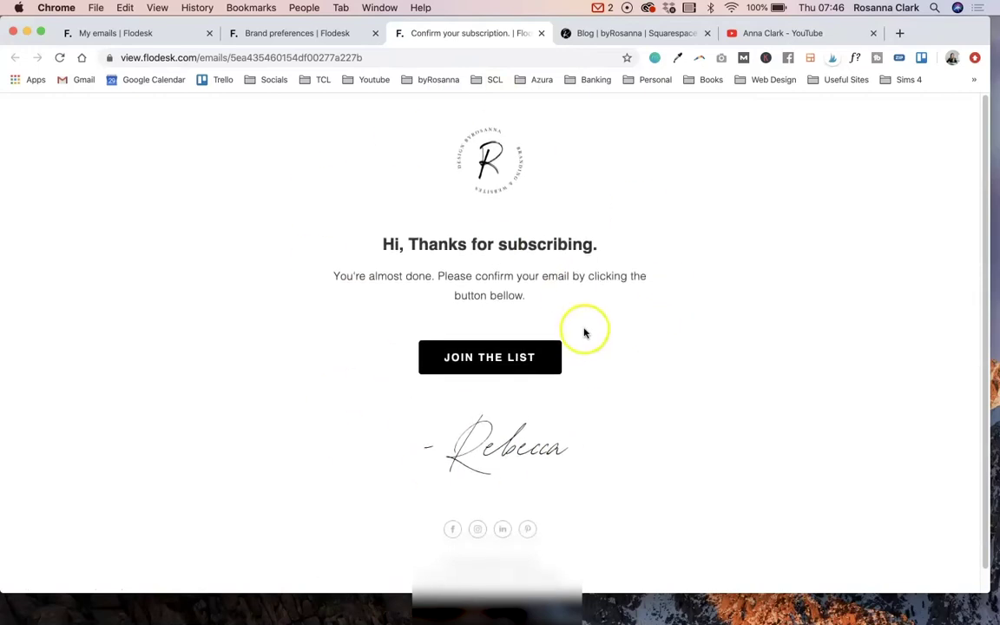
pyautogui.click(539, 35)
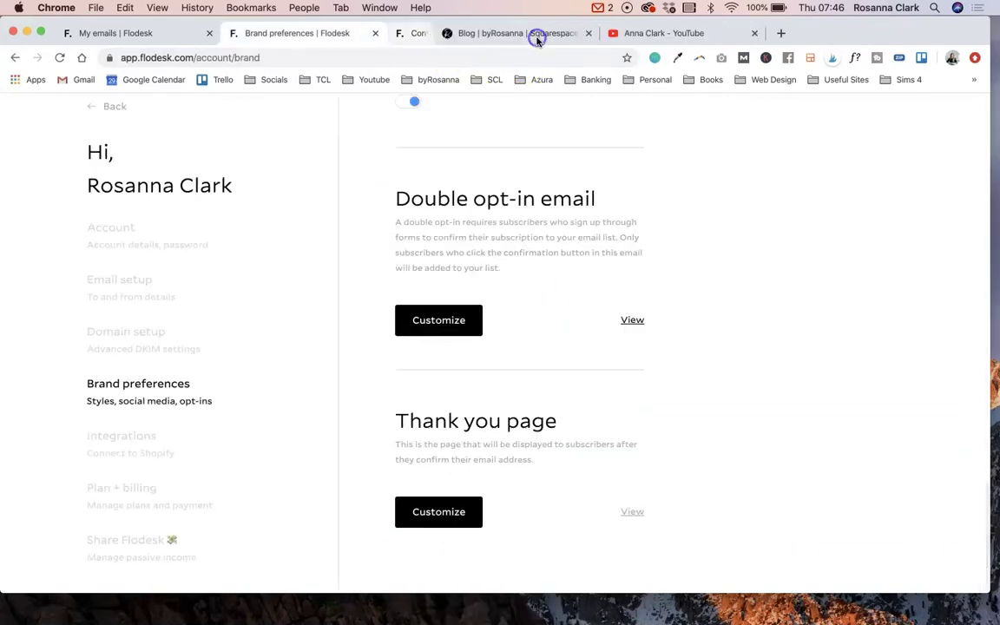
# Open the opt-in email editor and select the 'Hi, Thanks for subscribing.' heading's font settings.
pyautogui.click(435, 323)
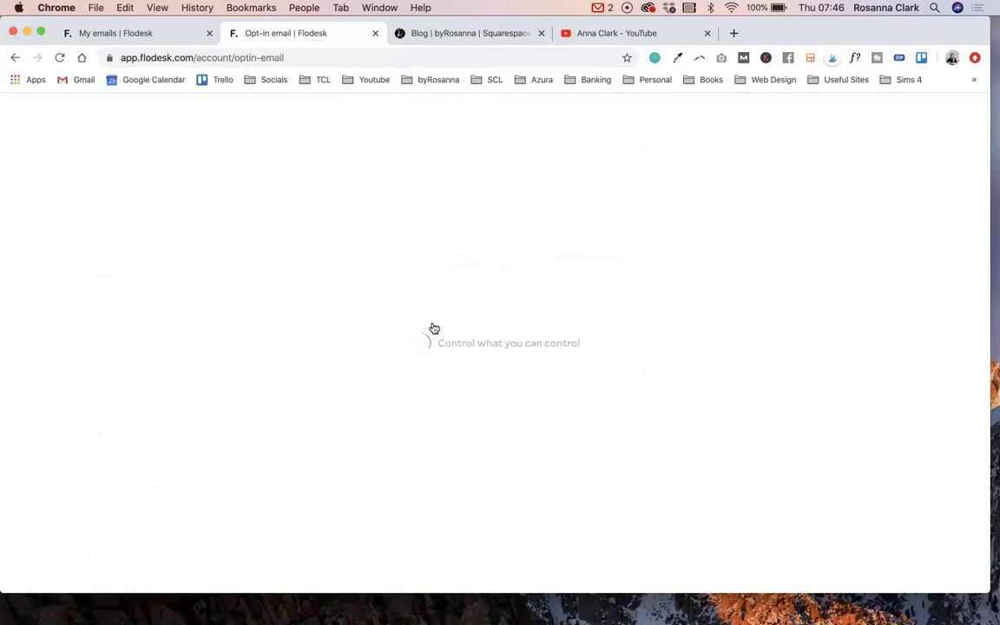
pyautogui.click(574, 206)
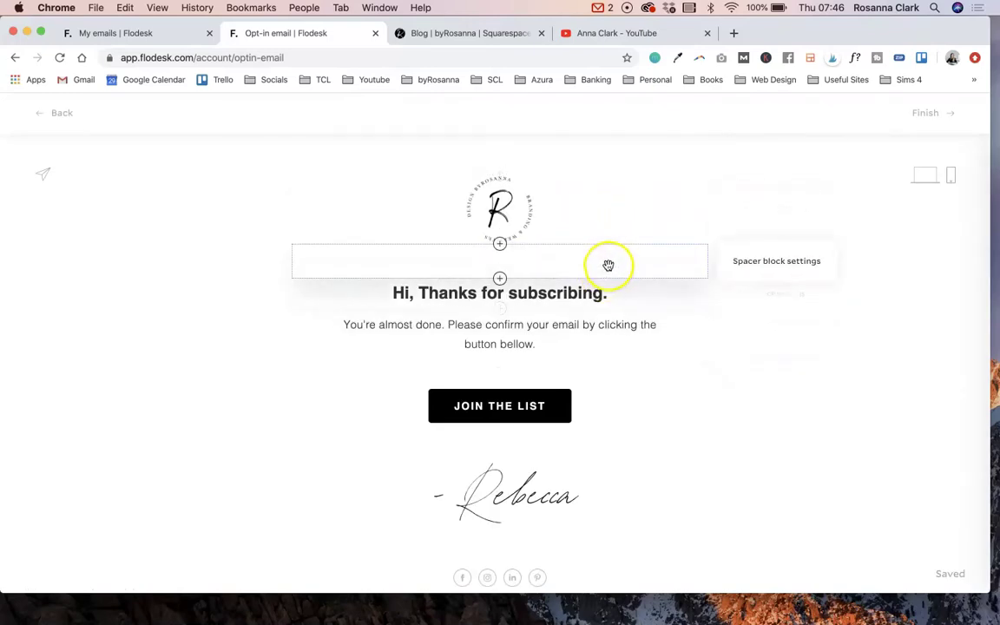
pyautogui.click(611, 292)
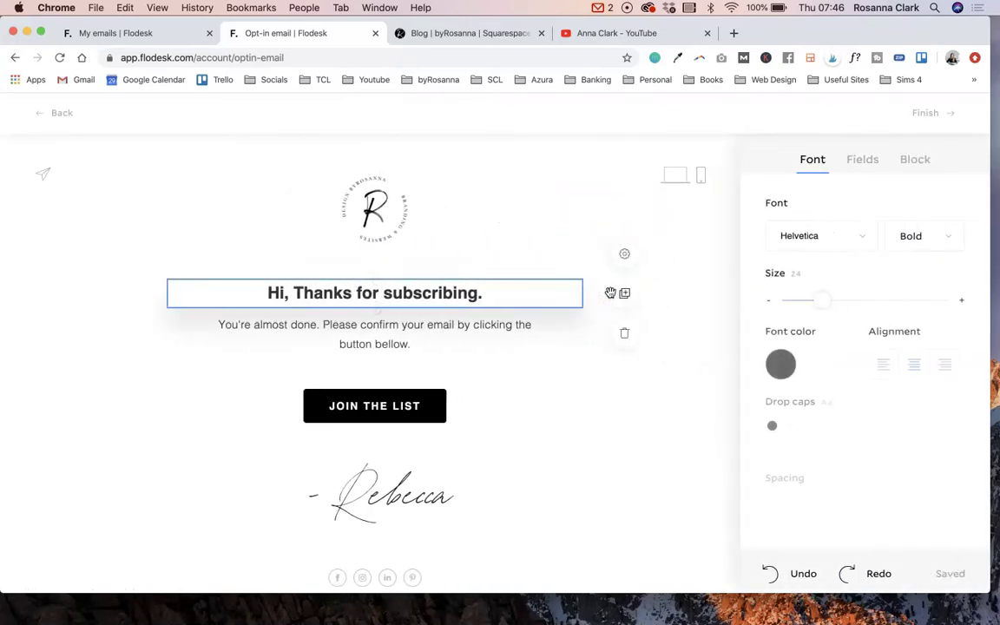
pyautogui.click(715, 232)
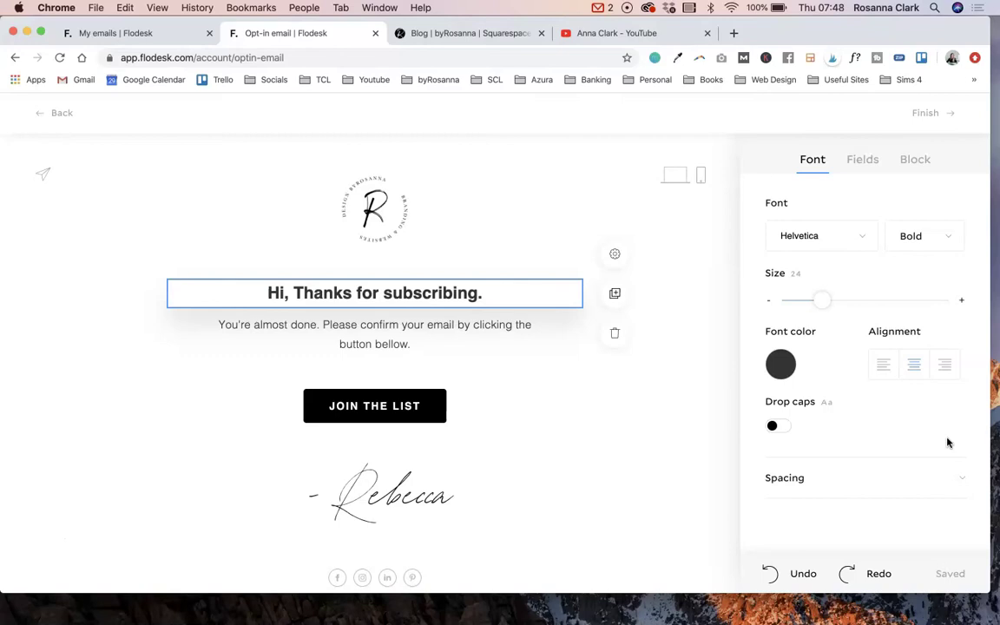
# Set the heading to Big Caslon, letter spacing 1.5, reading 'Don't forget to confirm your subscription!'.
pyautogui.moveTo(714, 351); pyautogui.dragTo(191, 294)
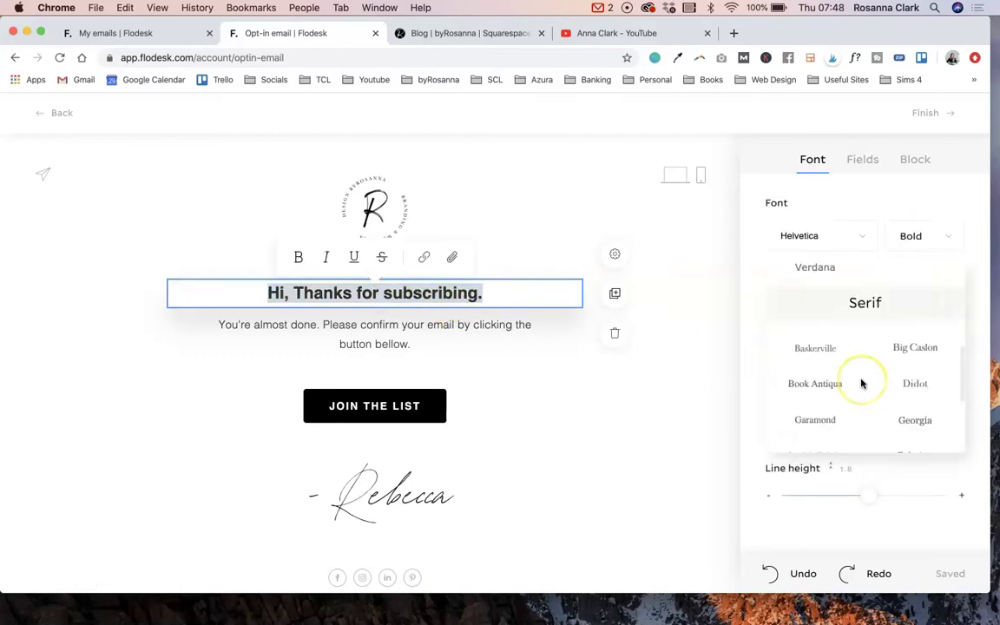
pyautogui.scroll(-3, 868, 382)
pyautogui.scroll(5, 862, 362)
pyautogui.scroll(-5, 855, 304)
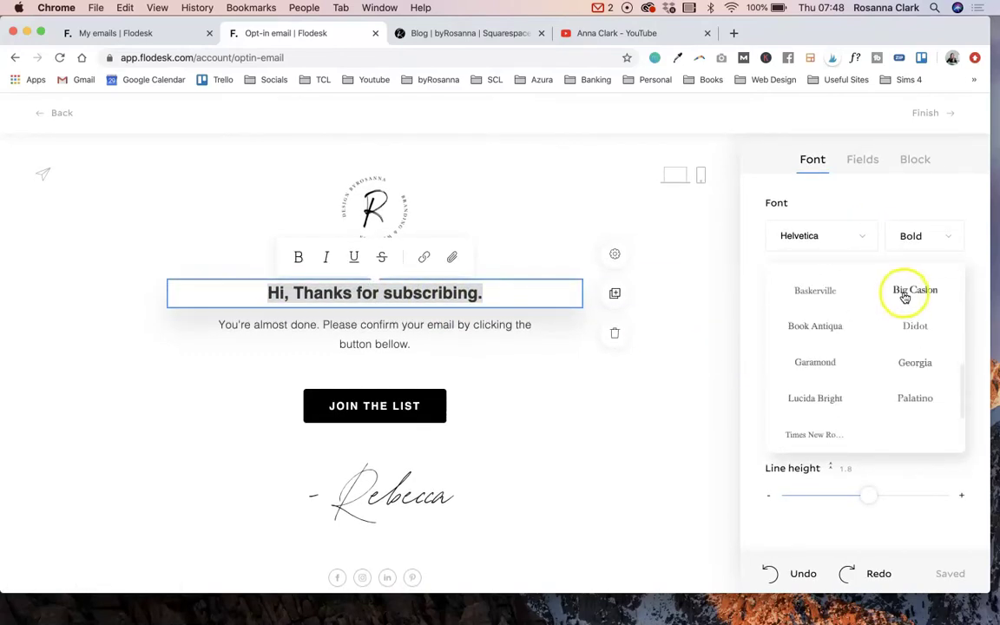
pyautogui.click(905, 290)
pyautogui.click(964, 436)
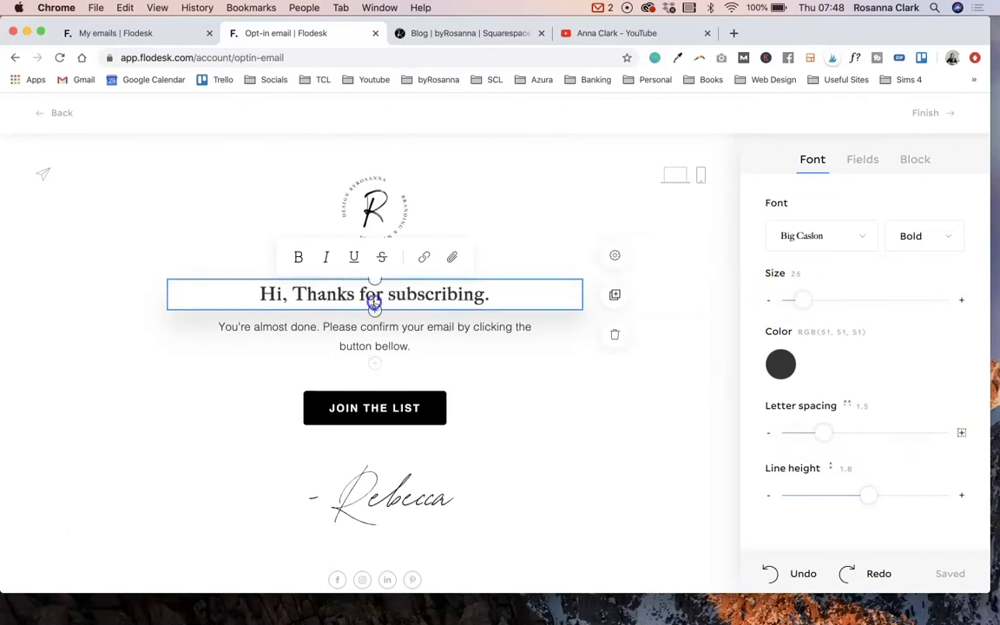
pyautogui.moveTo(373, 295); pyautogui.dragTo(220, 286)
pyautogui.write("Don't forget to confirm your subscription!")
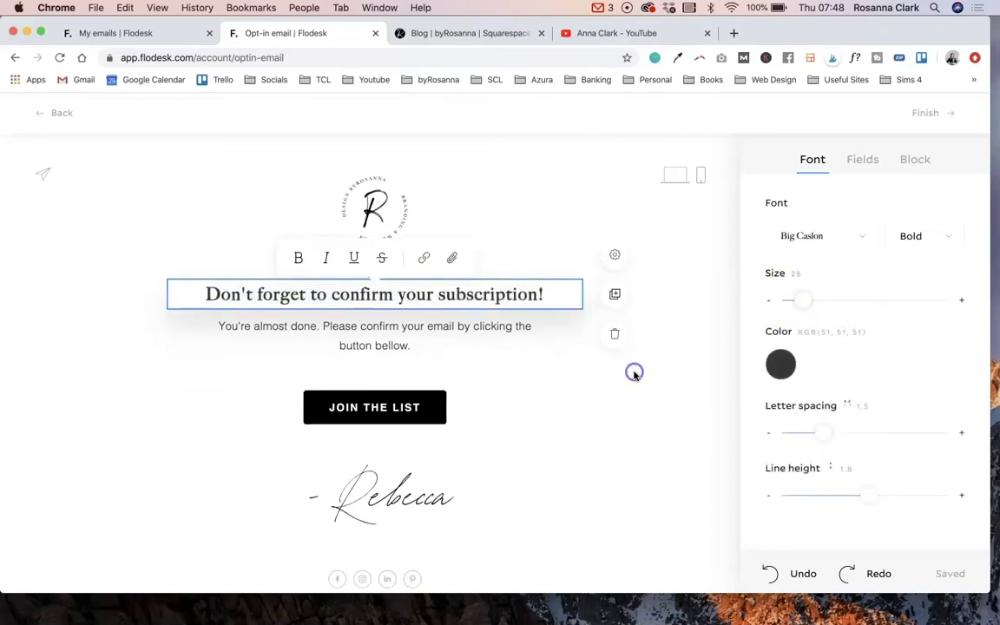
# Set the confirmation paragraph font to Gill Sans Regular.
pyautogui.click(512, 368)
pyautogui.click(860, 235)
pyautogui.click(826, 357)
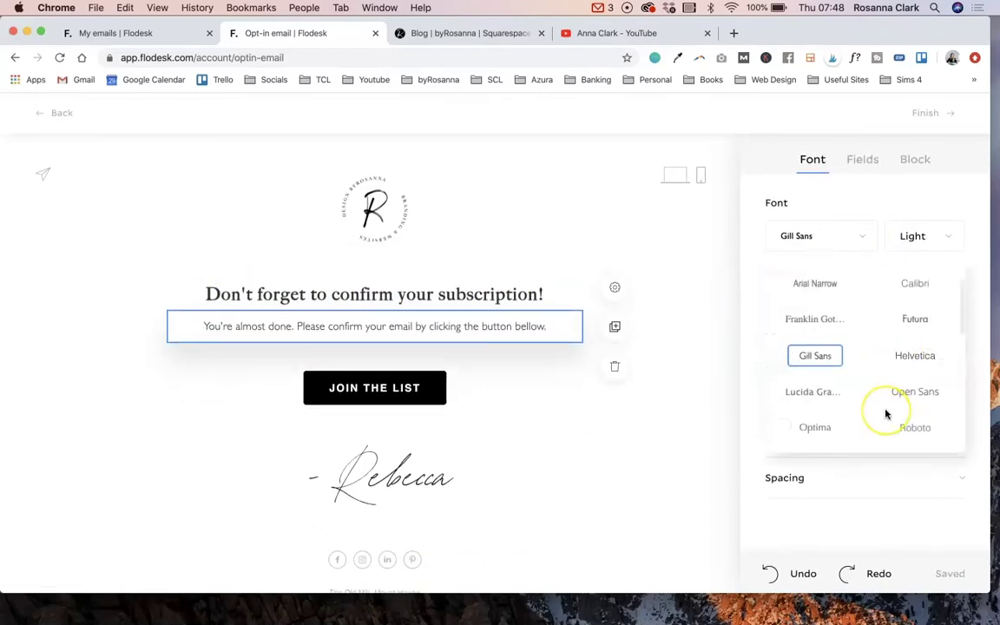
pyautogui.scroll(-3, 886, 413)
pyautogui.click(817, 289)
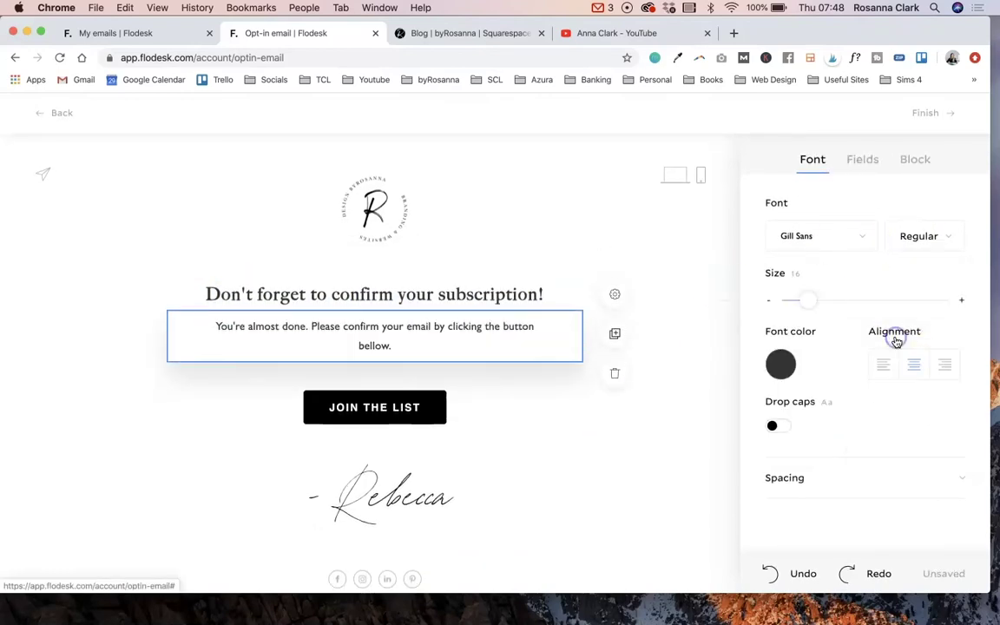
# Give the JOIN THE LIST button a custom green fill and Gill Sans Medium text.
pyautogui.click(462, 397)
pyautogui.click(784, 345)
pyautogui.click(755, 291)
pyautogui.click(750, 253)
pyautogui.click(869, 159)
pyautogui.click(859, 233)
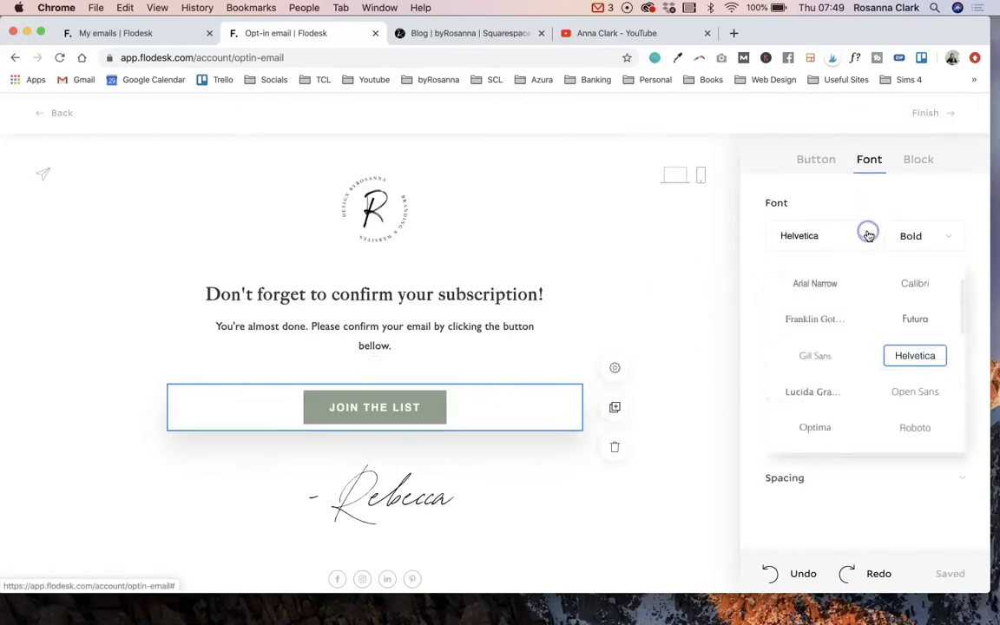
pyautogui.click(813, 353)
pyautogui.click(899, 228)
pyautogui.click(820, 286)
# Replace the name in the signature block with the sender's name, leaving its font unchanged.
pyautogui.click(370, 497)
pyautogui.doubleClick(371, 497)
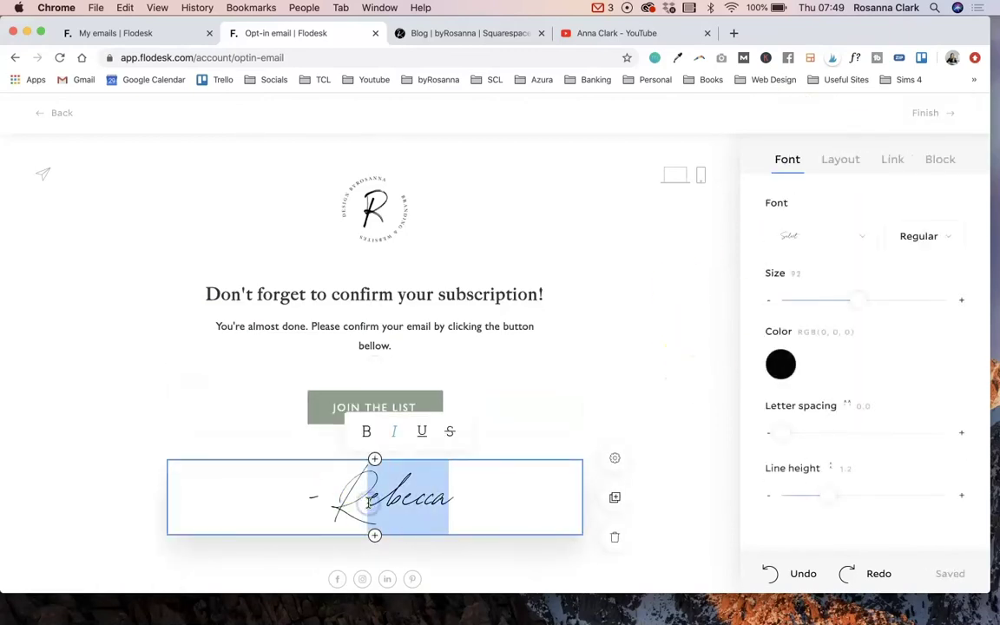
pyautogui.write('Rozanna')
pyautogui.moveTo(451, 497); pyautogui.dragTo(270, 502)
pyautogui.click(820, 235)
pyautogui.scroll(-5, 883, 372)
pyautogui.press('Escape')
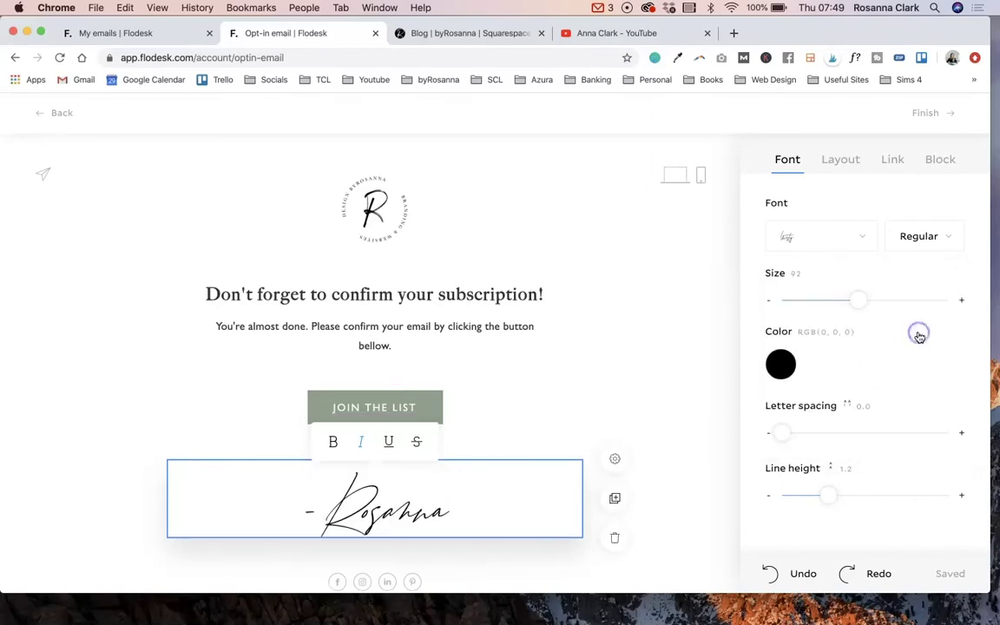
pyautogui.click(677, 364)
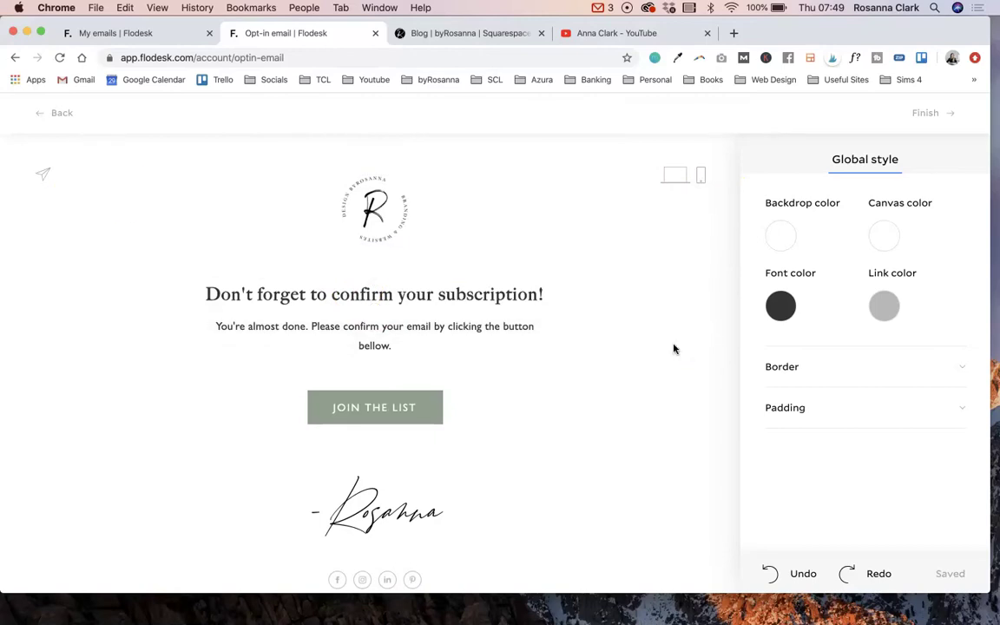
# Send a test of the opt-in email to your own email address.
pyautogui.click(45, 174)
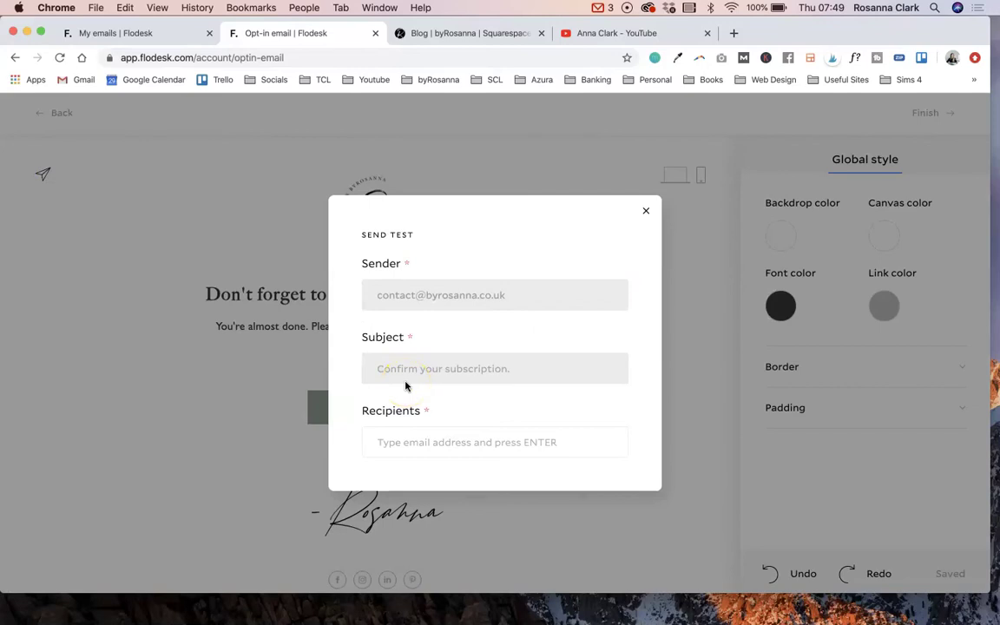
pyautogui.click(415, 445)
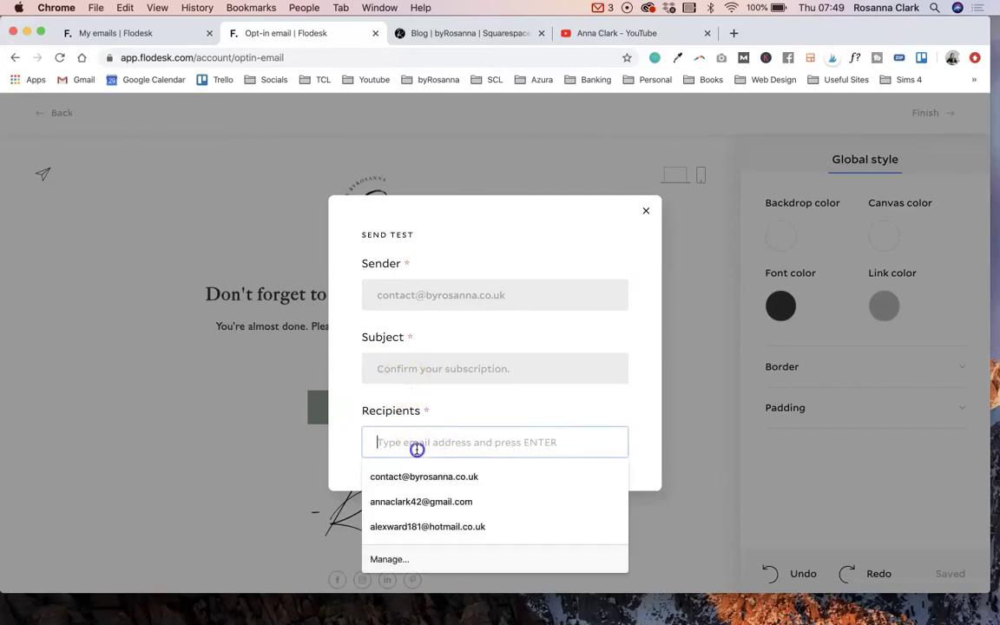
pyautogui.click(433, 500)
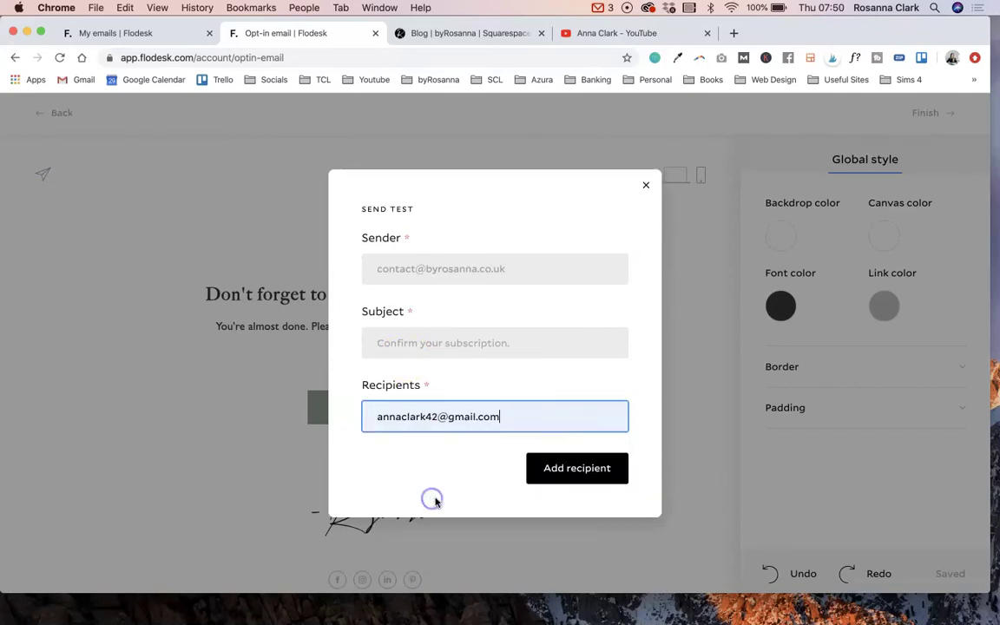
pyautogui.click(593, 475)
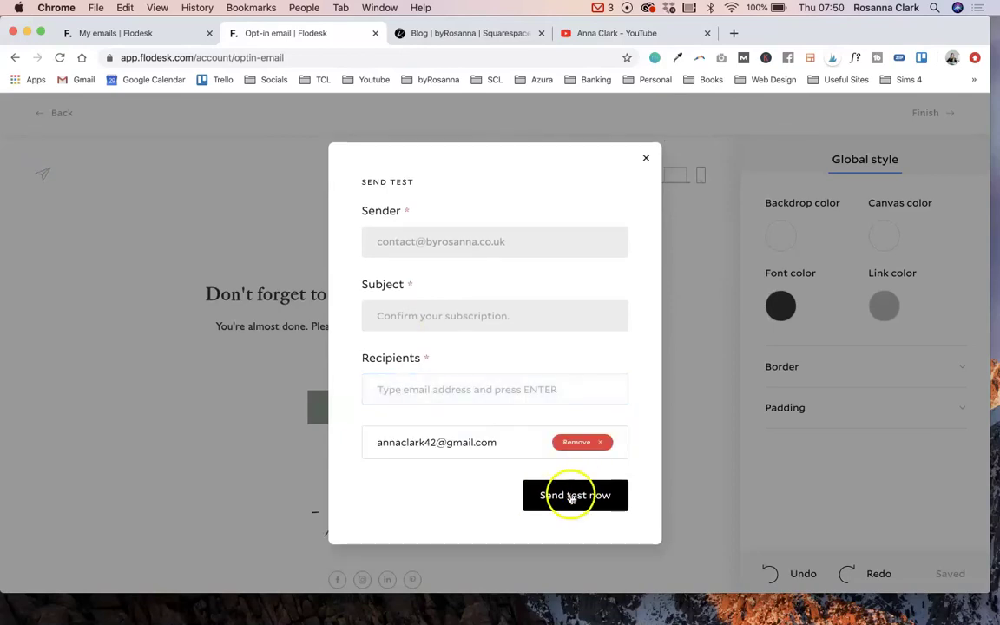
pyautogui.click(570, 497)
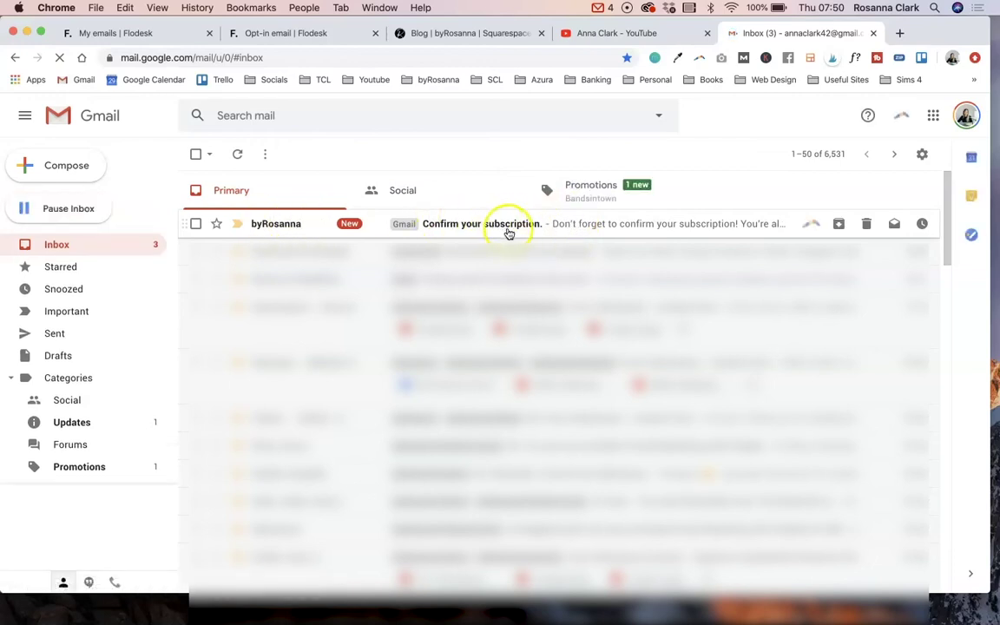
# Review the 'Confirm your subscription' test email in Gmail, then return to the Flodesk editor.
pyautogui.click(558, 223)
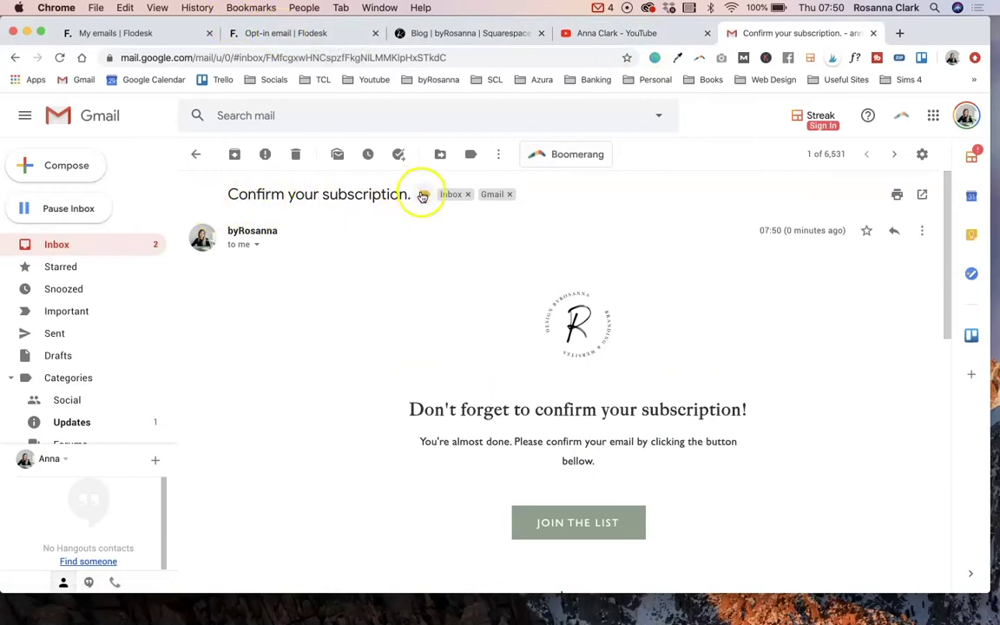
pyautogui.click(263, 35)
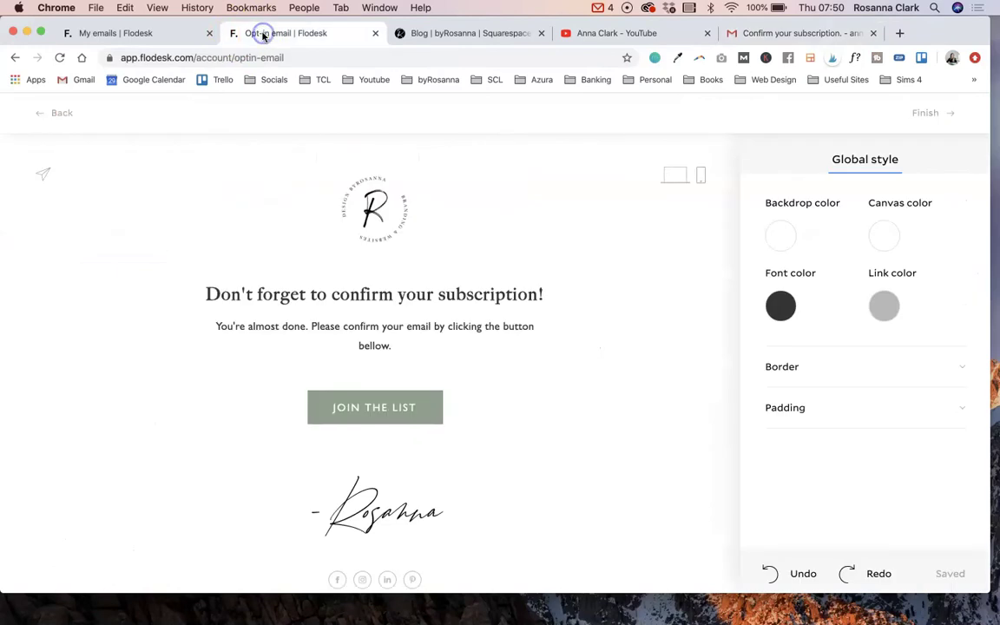
# Dismiss the Send test dialog without sending and finish the opt-in email.
pyautogui.click(42, 173)
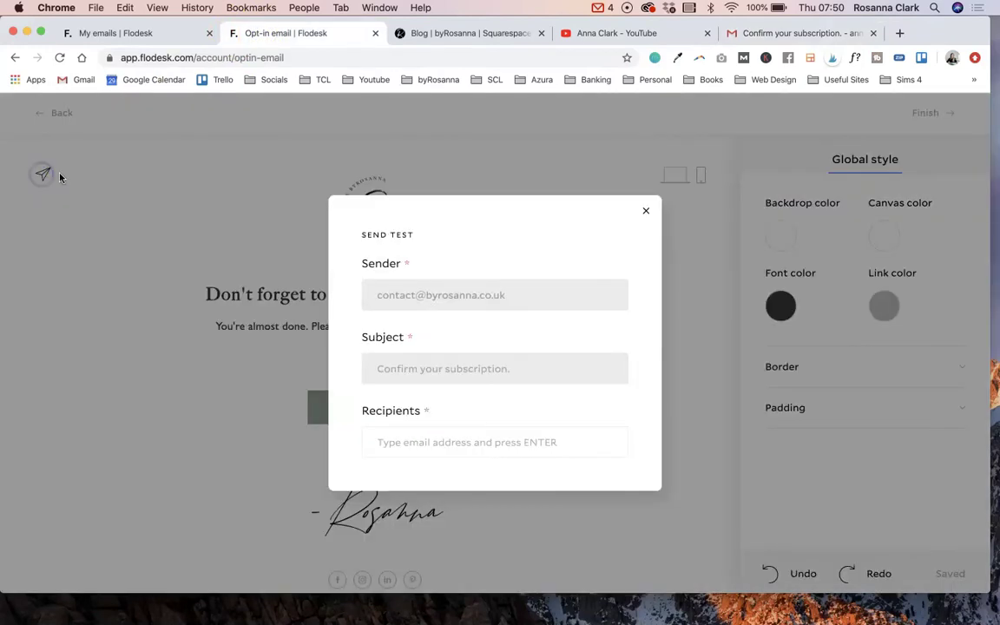
pyautogui.click(646, 214)
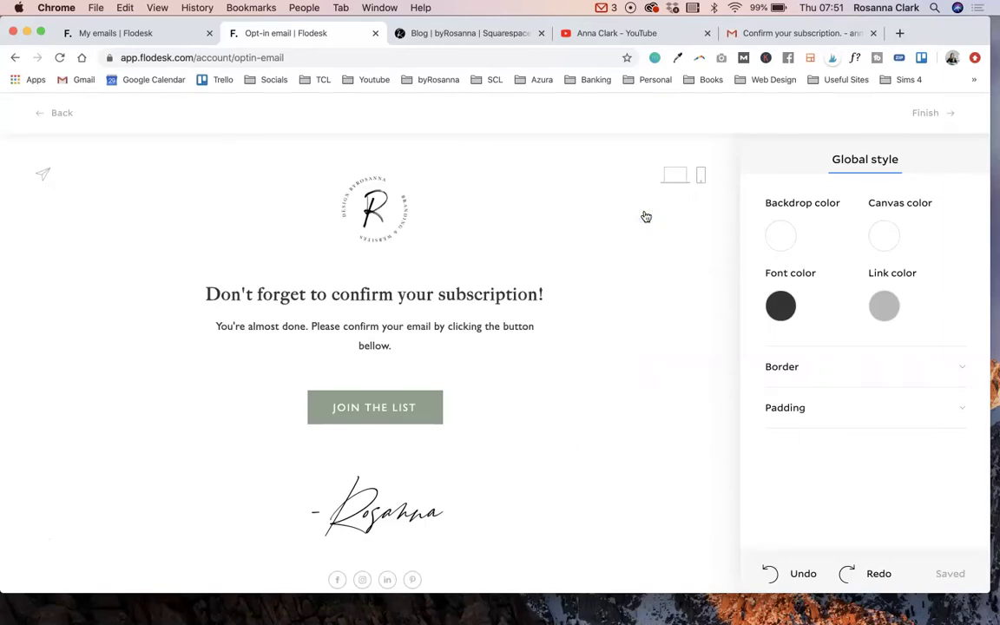
pyautogui.click(931, 111)
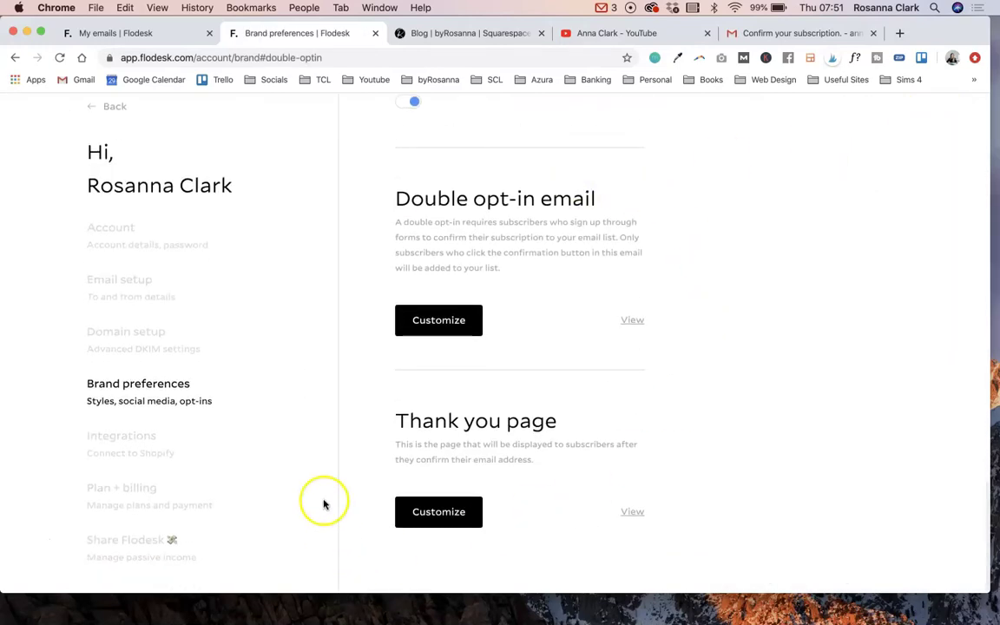
# View the live 'You're in' thank-you page, then return to the Brand preferences tab.
pyautogui.click(633, 512)
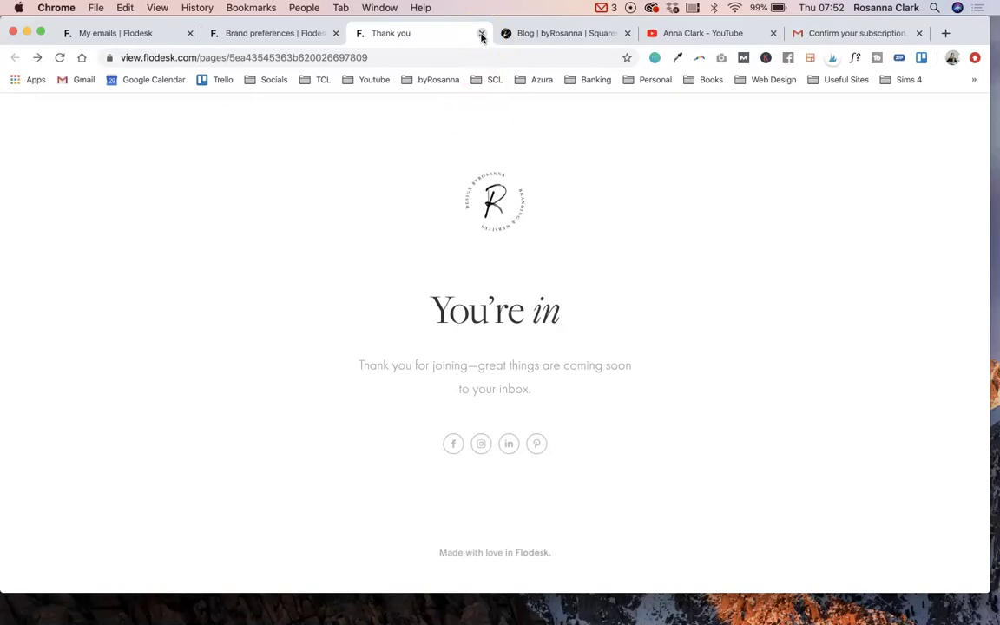
pyautogui.click(283, 33)
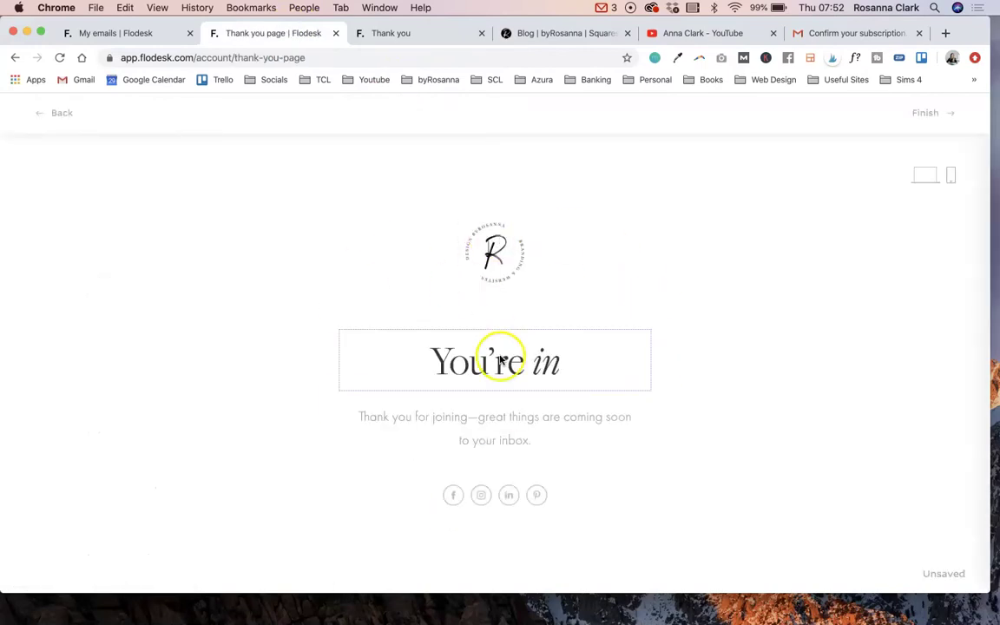
# Open the message's font settings, then try the Standard, Friendly, Cool, Direct and Minimal headings, keeping the custom one.
pyautogui.click(547, 431)
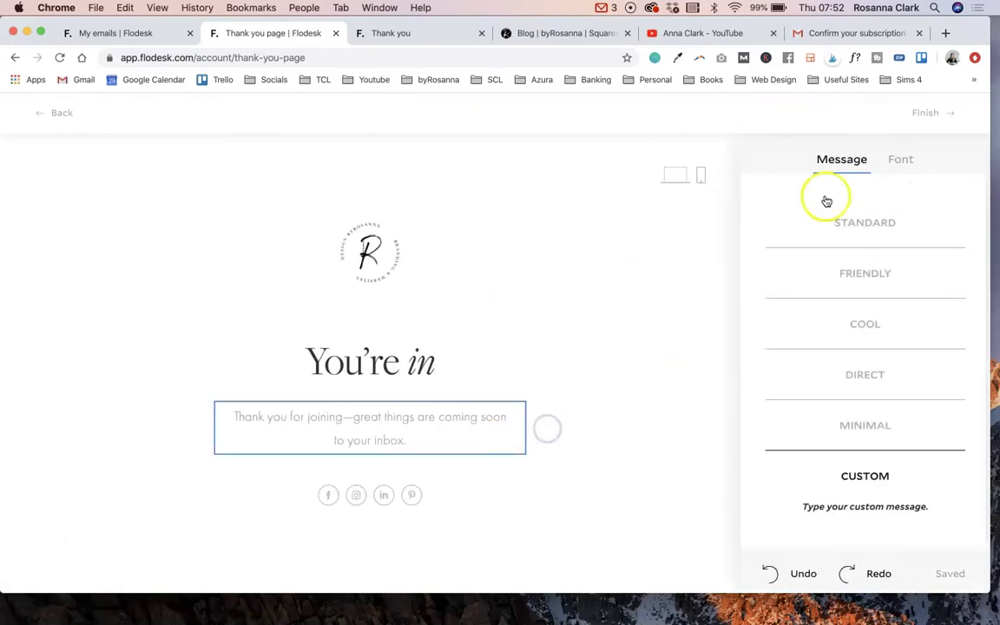
pyautogui.click(894, 161)
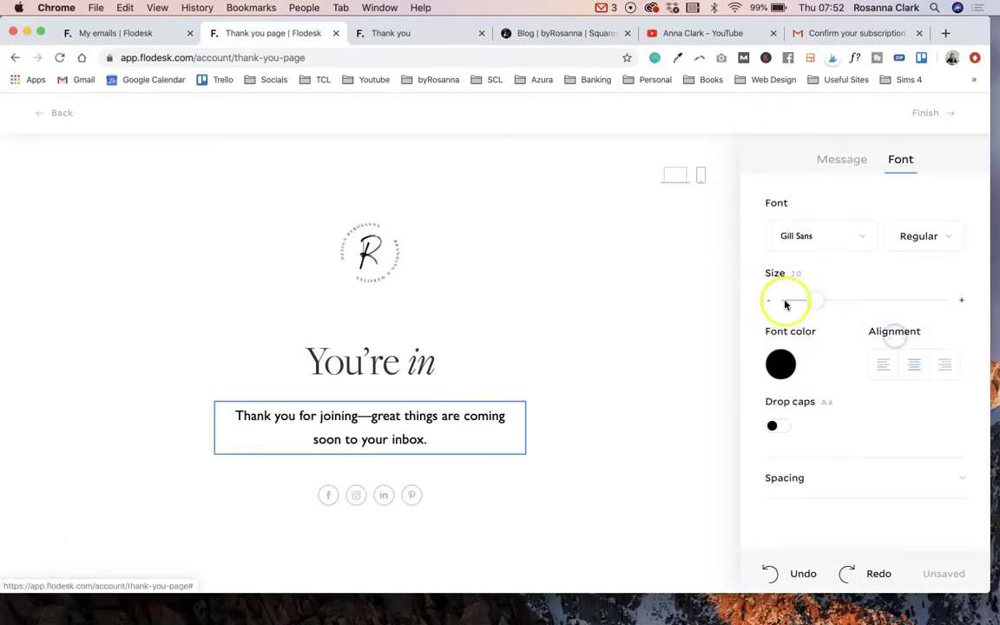
pyautogui.click(420, 363)
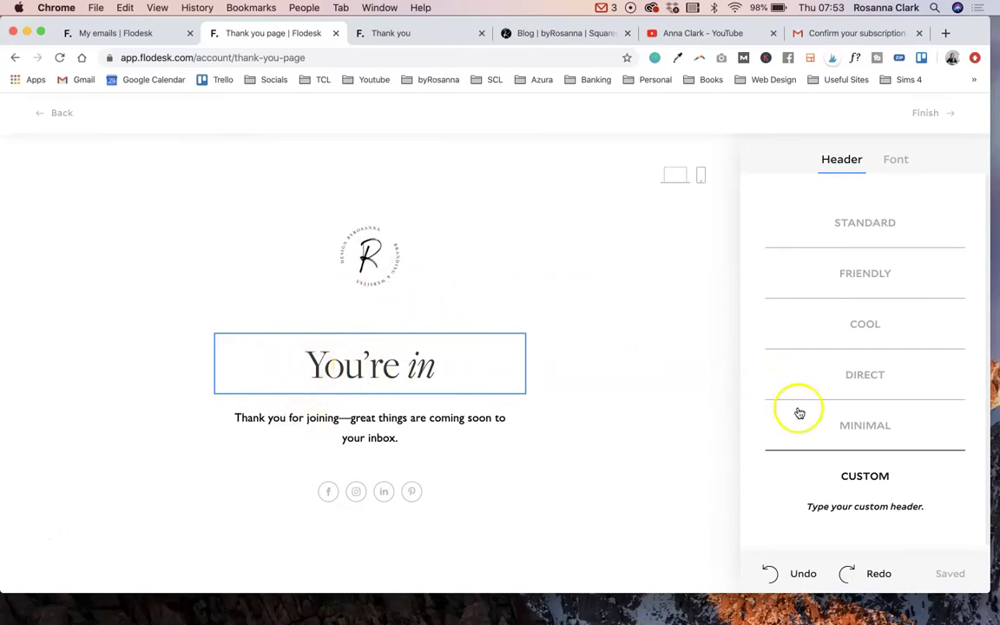
pyautogui.click(885, 223)
pyautogui.click(876, 304)
pyautogui.click(877, 356)
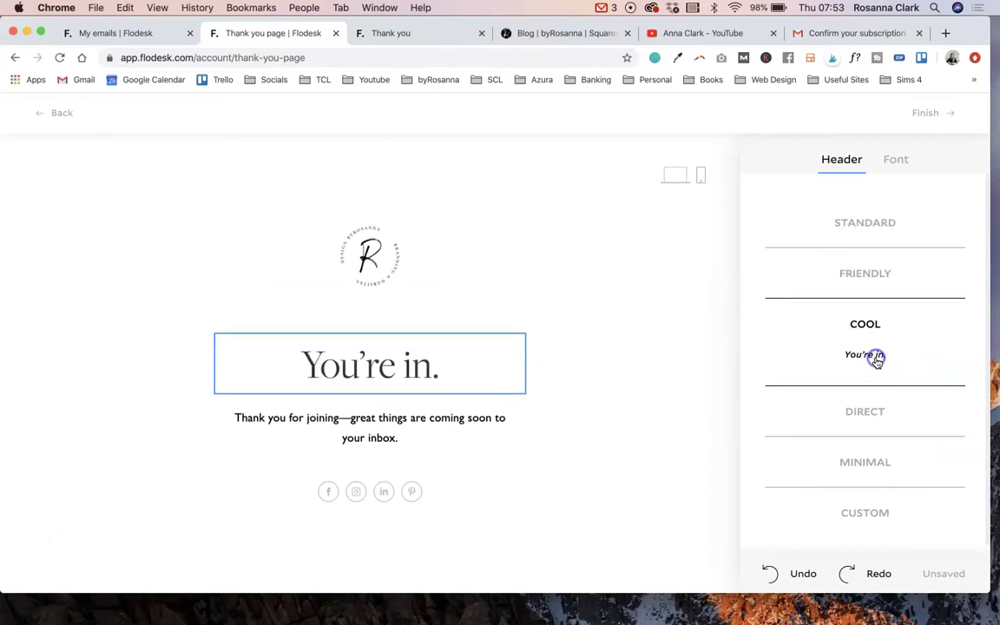
pyautogui.click(877, 406)
pyautogui.click(871, 462)
pyautogui.click(871, 511)
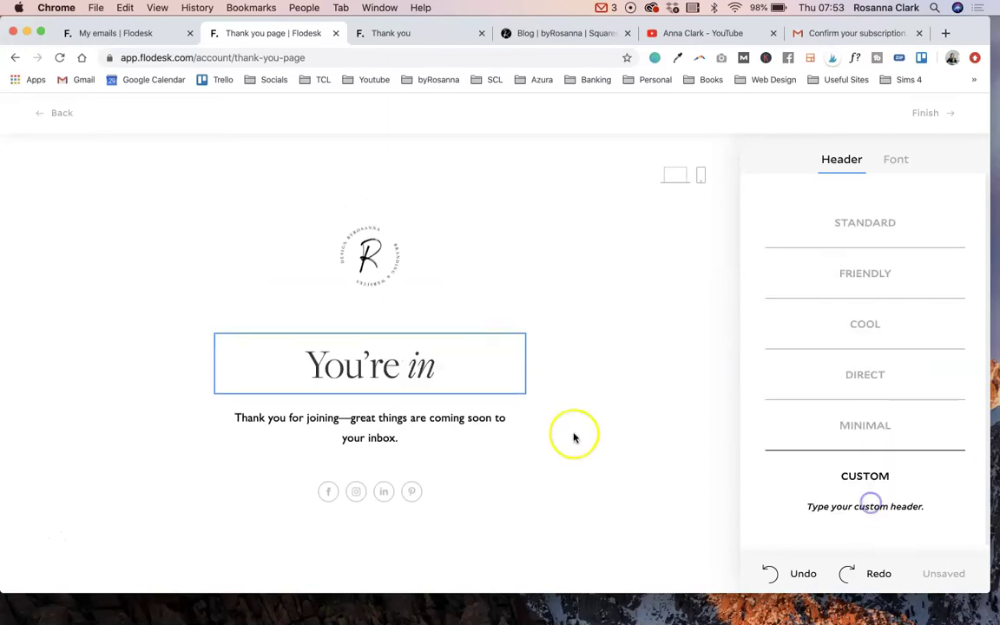
pyautogui.click(438, 375)
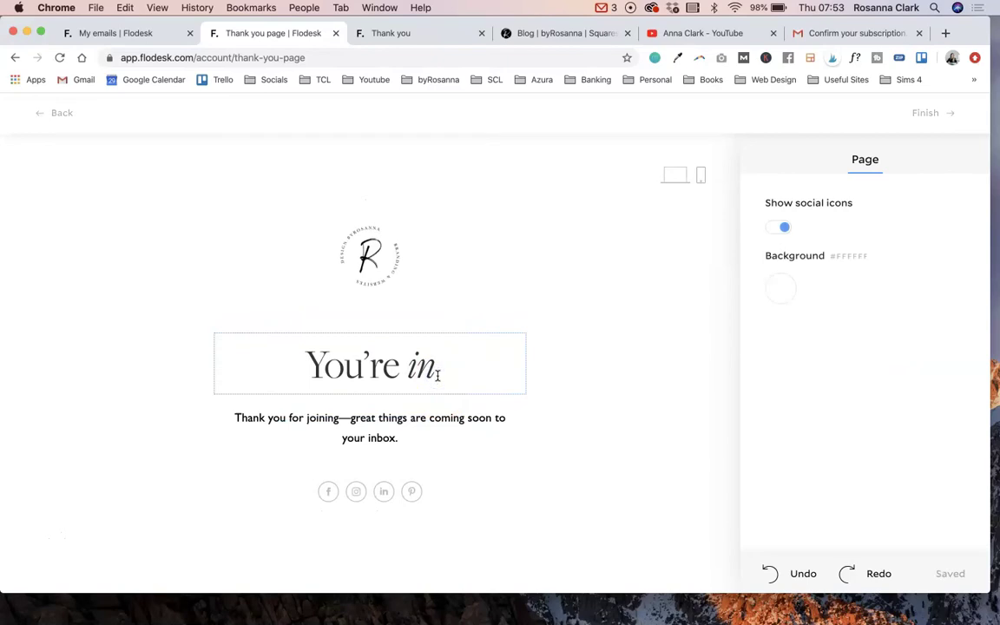
# Set the 'You're in' heading font to Playfair Display and reduce its size to 43.
pyautogui.click(375, 362)
pyautogui.tripleClick(375, 362)
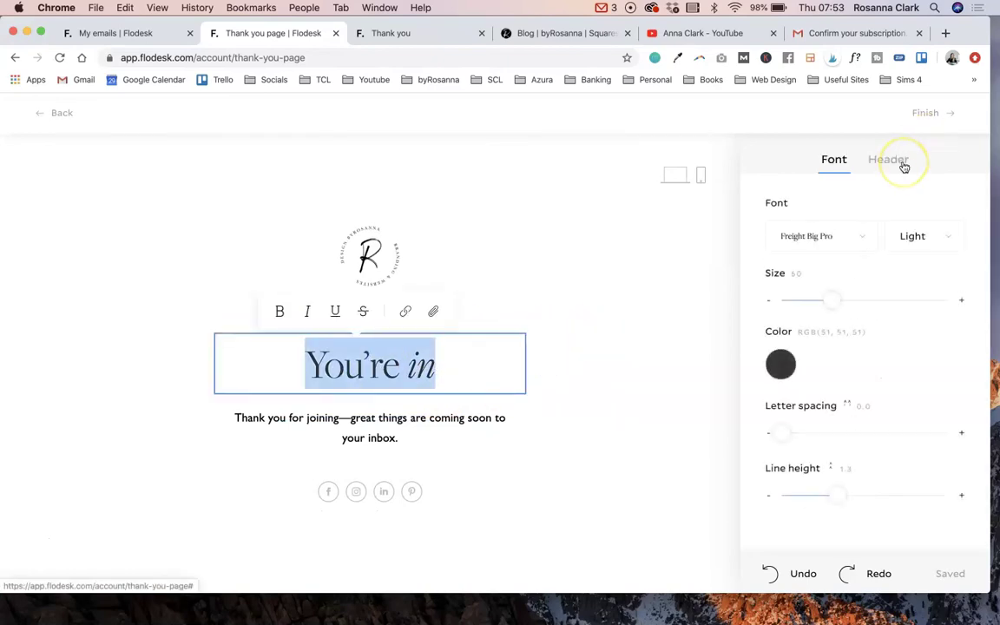
pyautogui.click(821, 236)
pyautogui.scroll(-5, 916, 419)
pyautogui.click(815, 362)
pyautogui.click(770, 298)
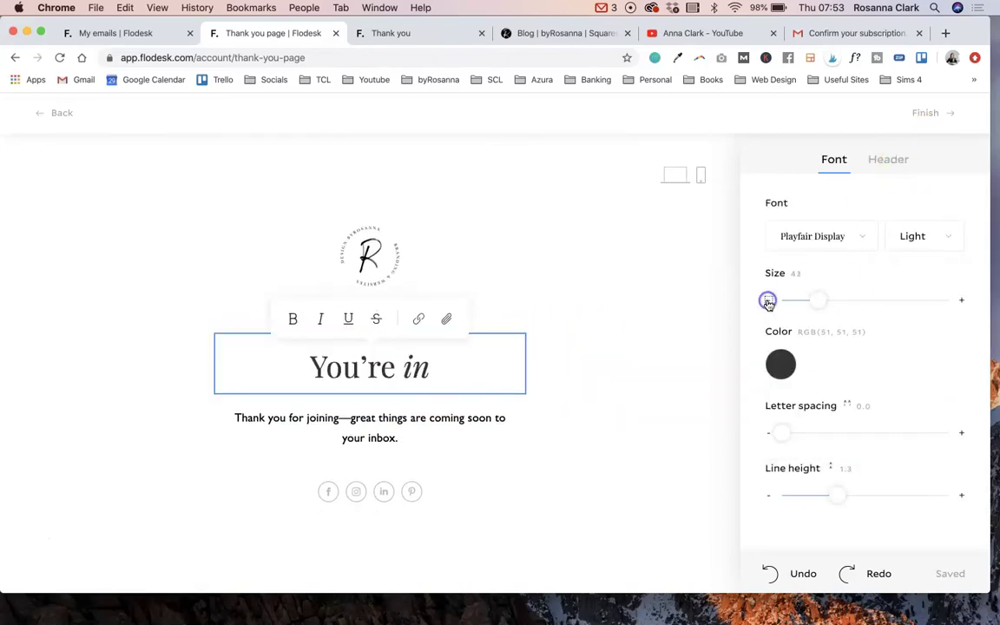
pyautogui.click(608, 395)
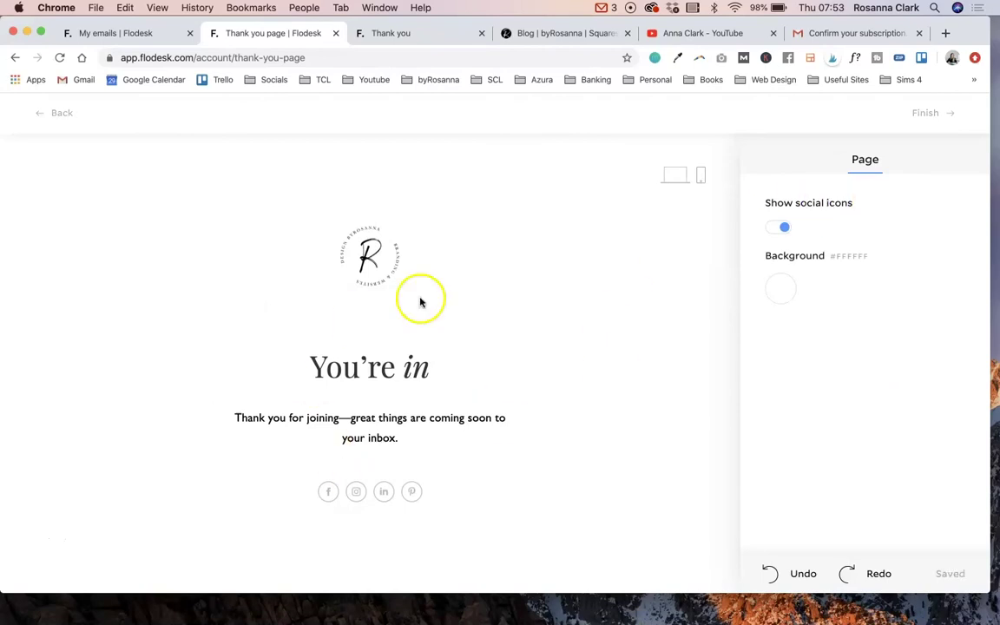
# Finish the thank-you page, then open the Forms list and scroll to the 30 Day Challenge and 2020 Planner forms.
pyautogui.click(936, 115)
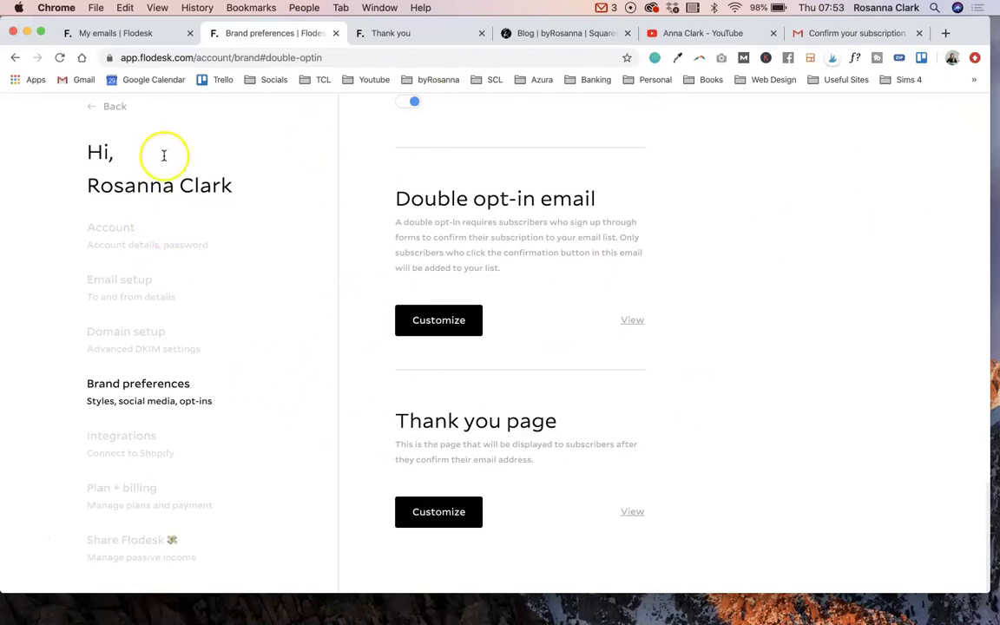
pyautogui.click(138, 34)
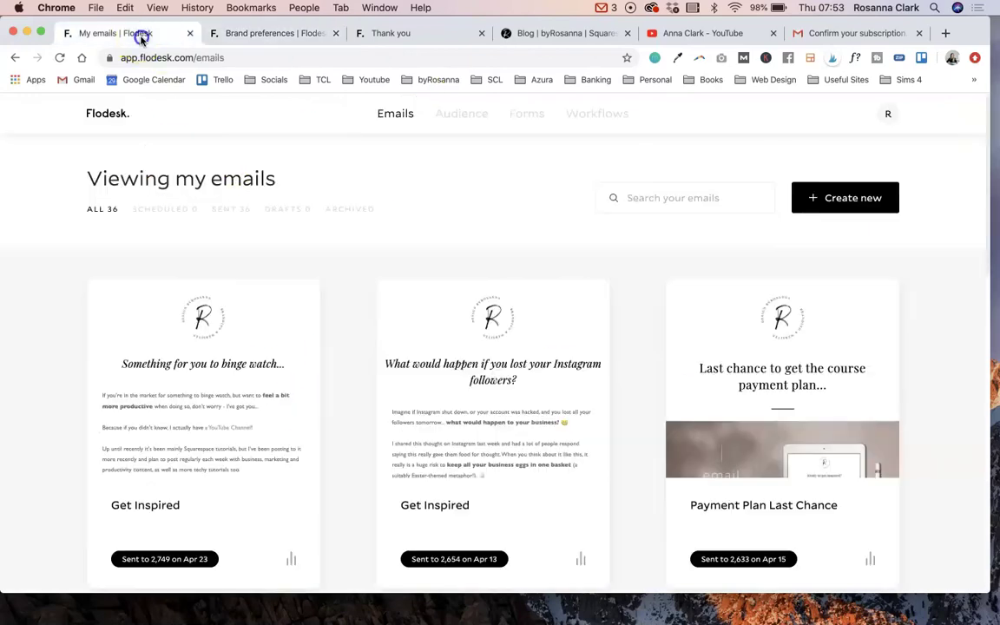
pyautogui.click(527, 117)
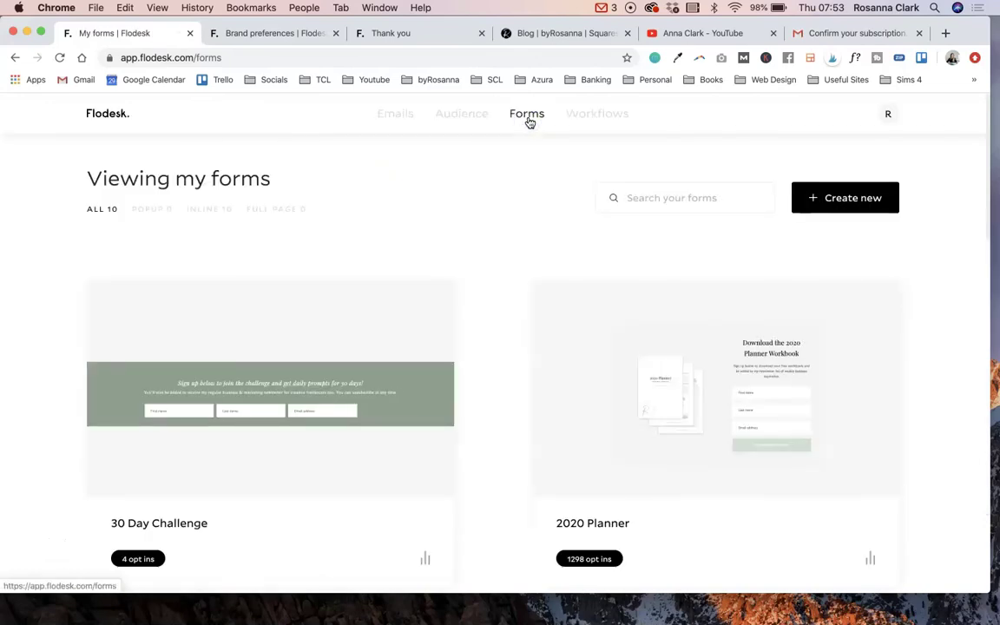
pyautogui.scroll(-5, 458, 435)
pyautogui.scroll(-8, 460, 434)
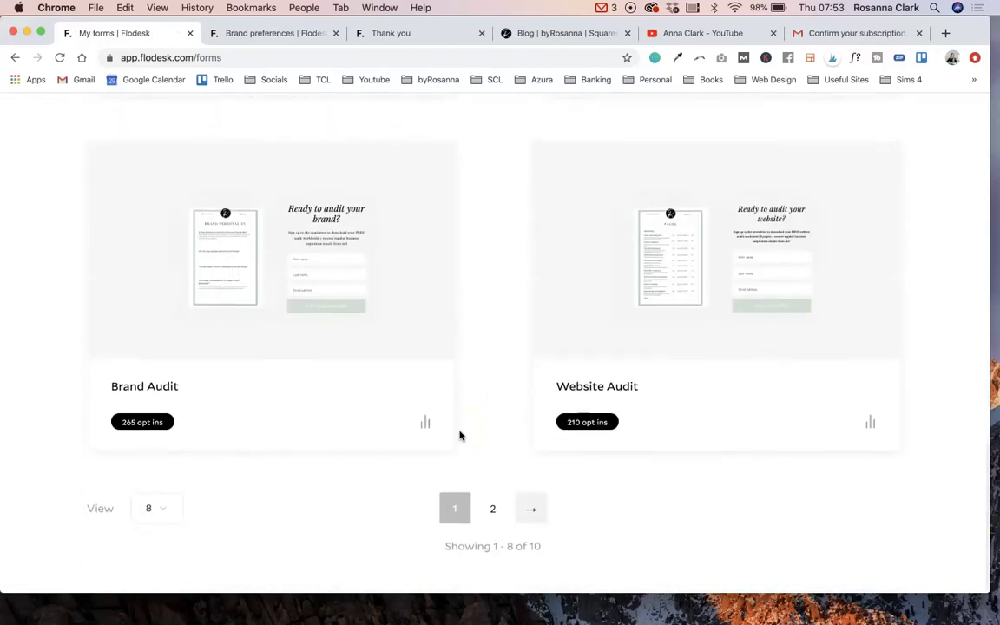
pyautogui.scroll(13, 460, 435)
pyautogui.scroll(-1, 460, 435)
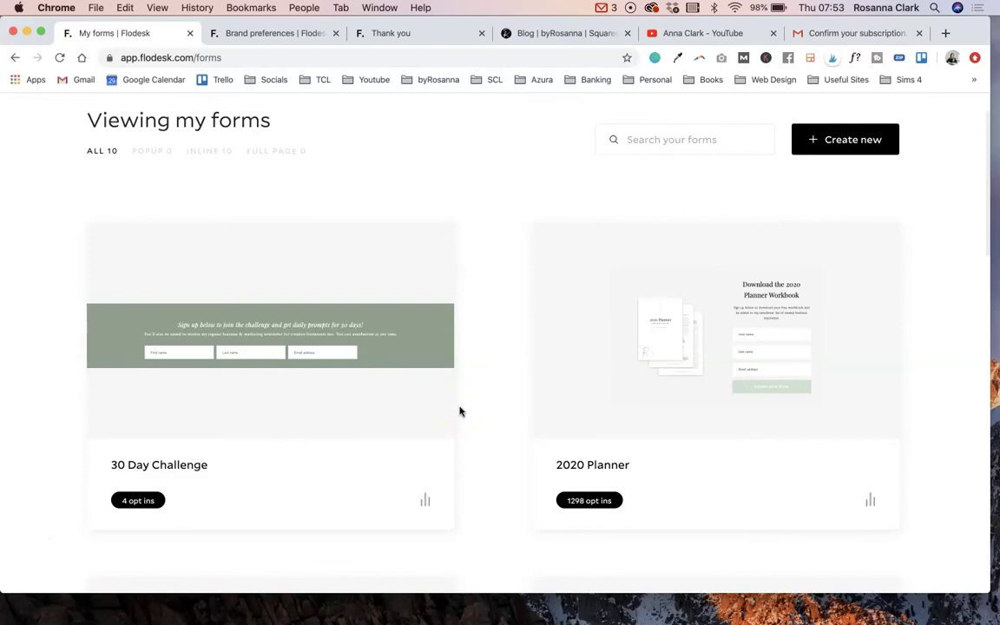
pyautogui.scroll(1, 475, 334)
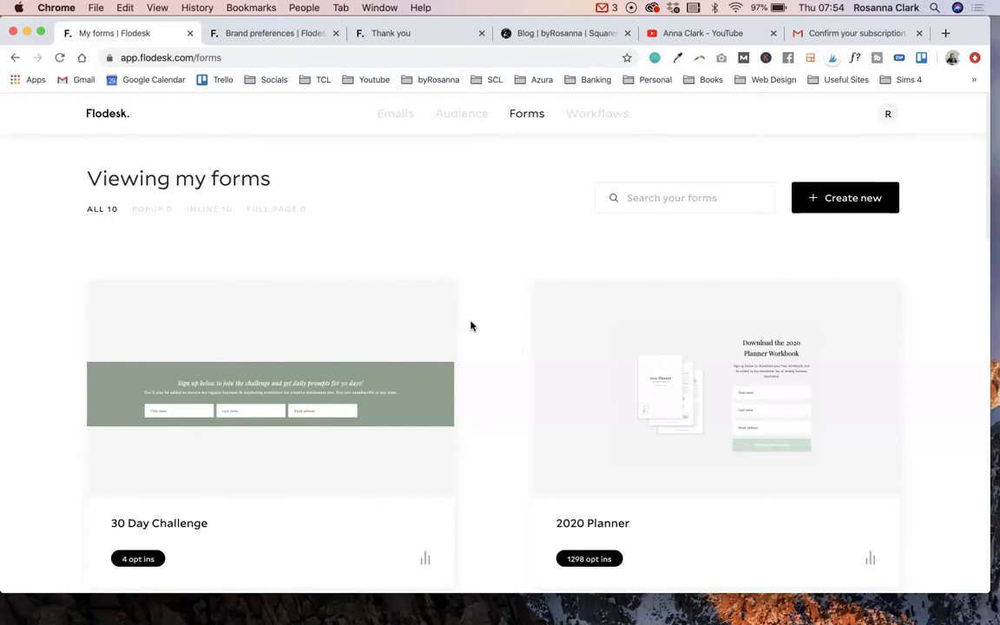
pyautogui.scroll(-1, 470, 325)
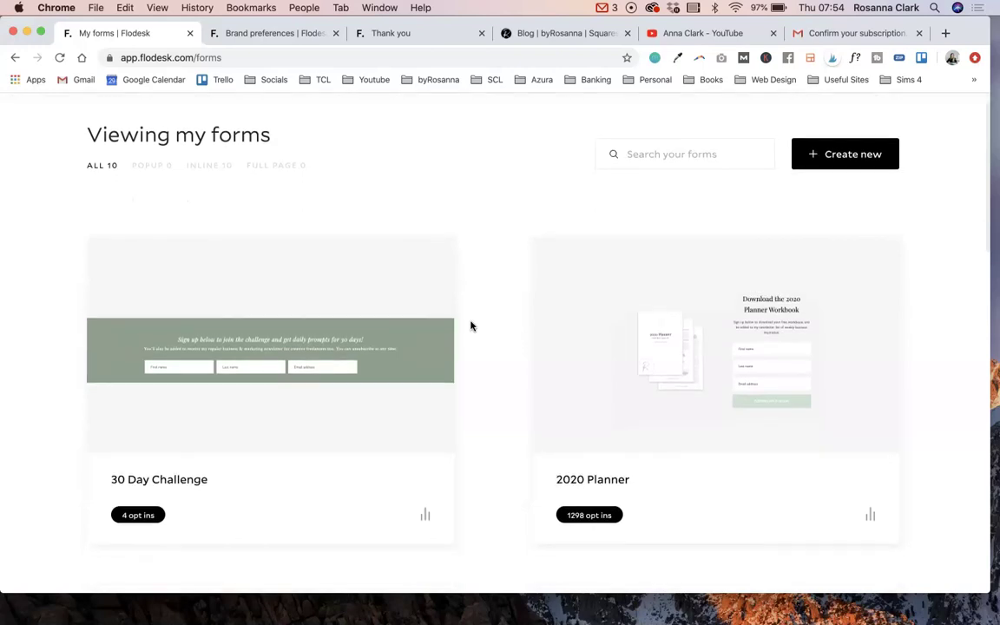
pyautogui.moveTo(430, 260)
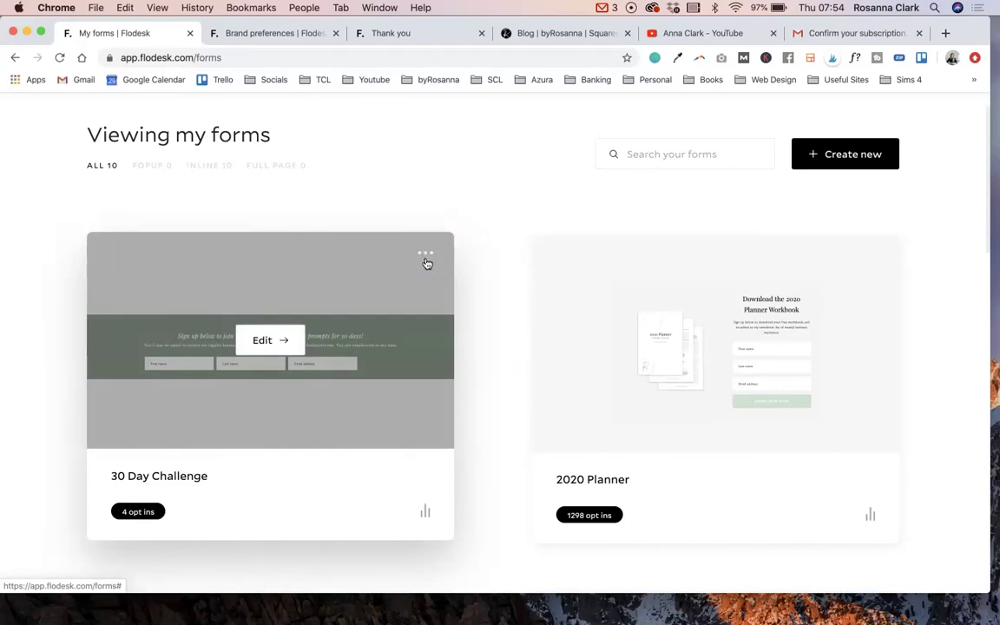
# Customize the 30 Day Challenge form with 'Yes, require confirmation', keeping notification settings, and save.
pyautogui.click(426, 255)
pyautogui.click(432, 254)
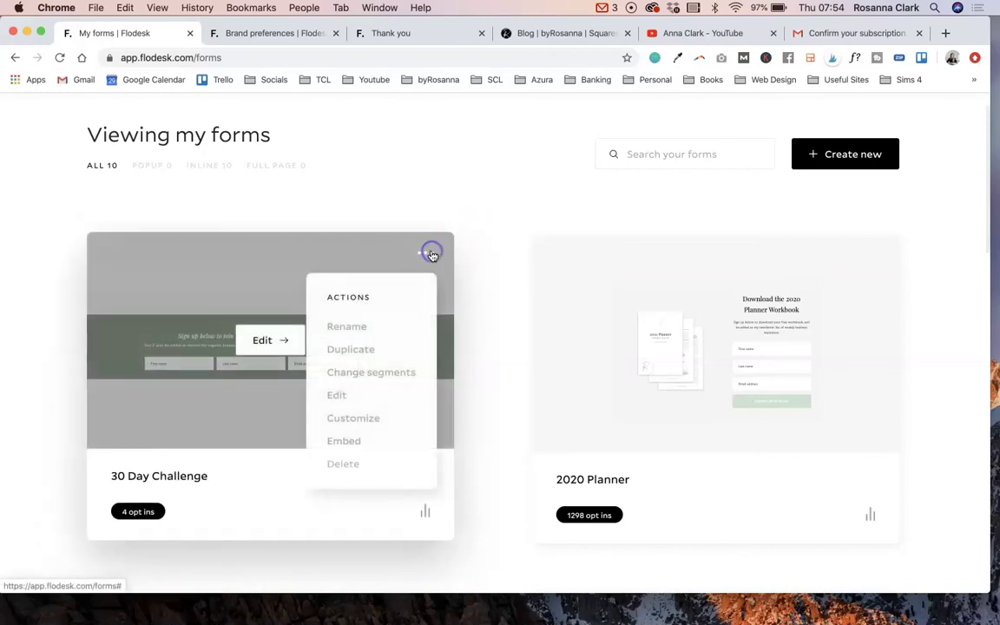
pyautogui.click(366, 418)
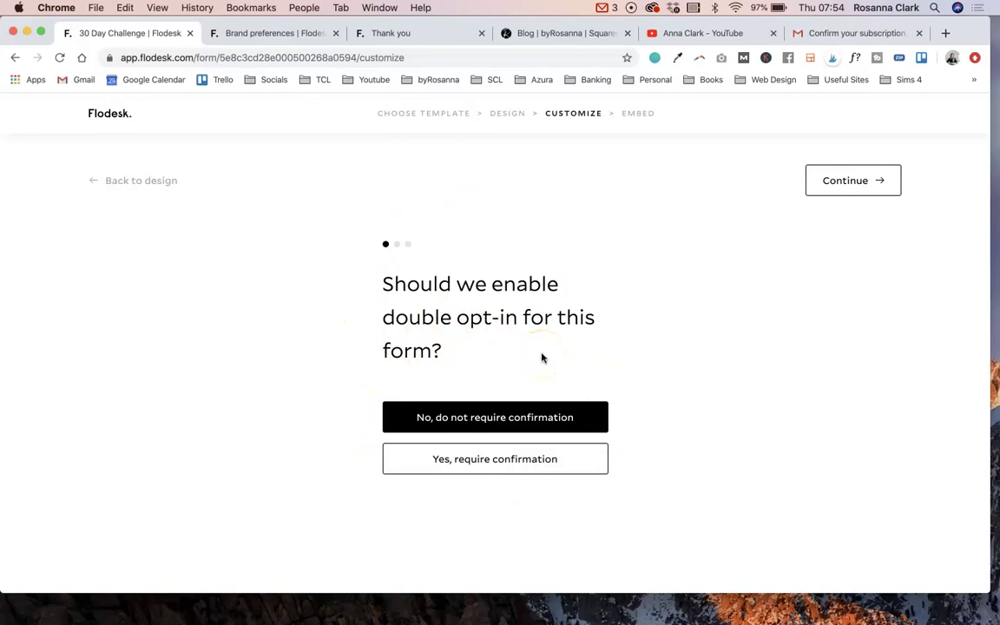
pyautogui.click(496, 463)
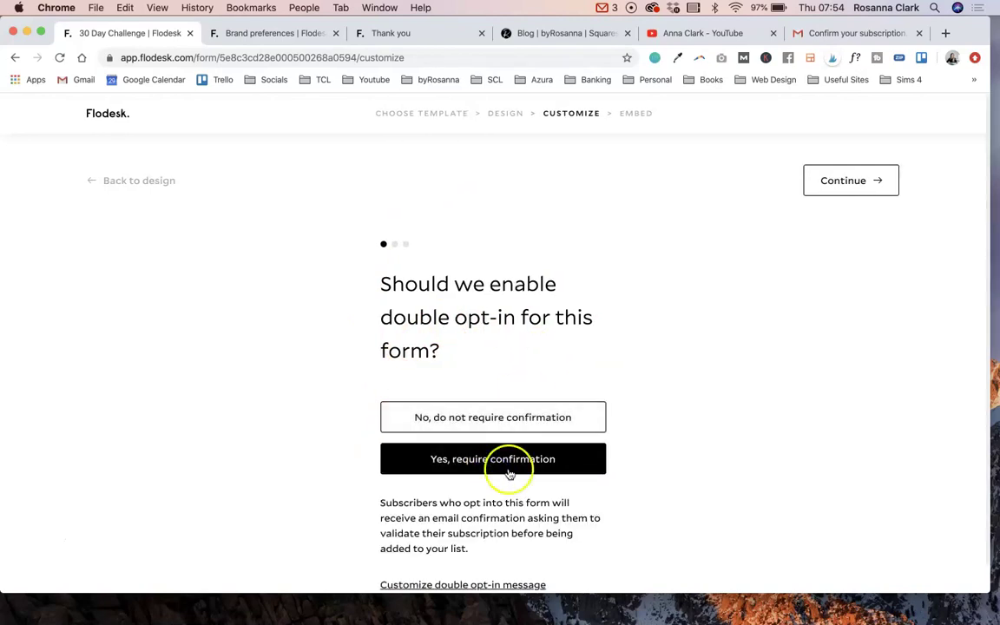
pyautogui.scroll(-1, 556, 495)
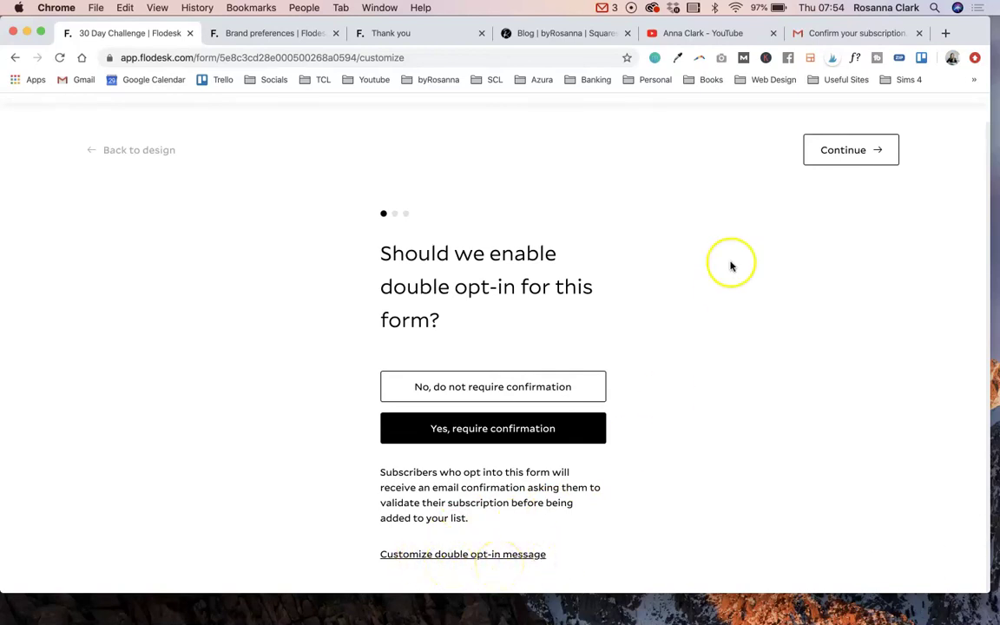
pyautogui.click(833, 149)
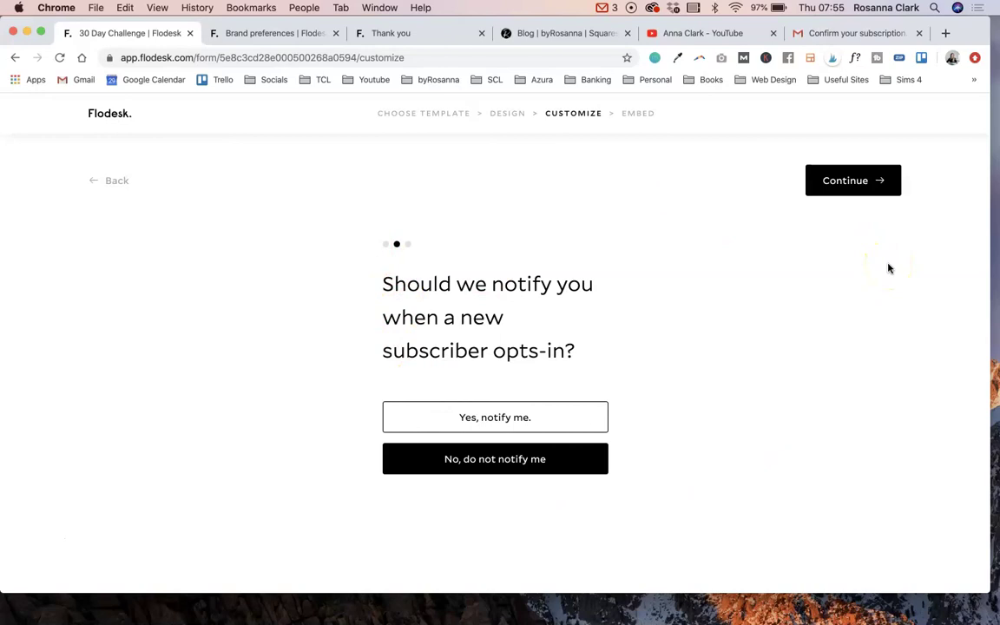
pyautogui.click(851, 191)
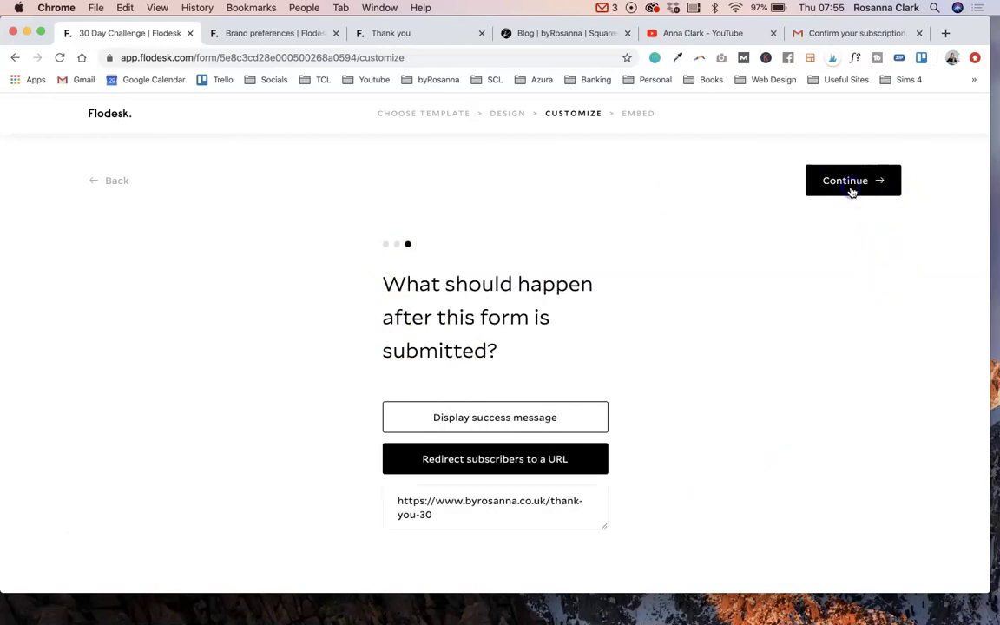
pyautogui.click(857, 186)
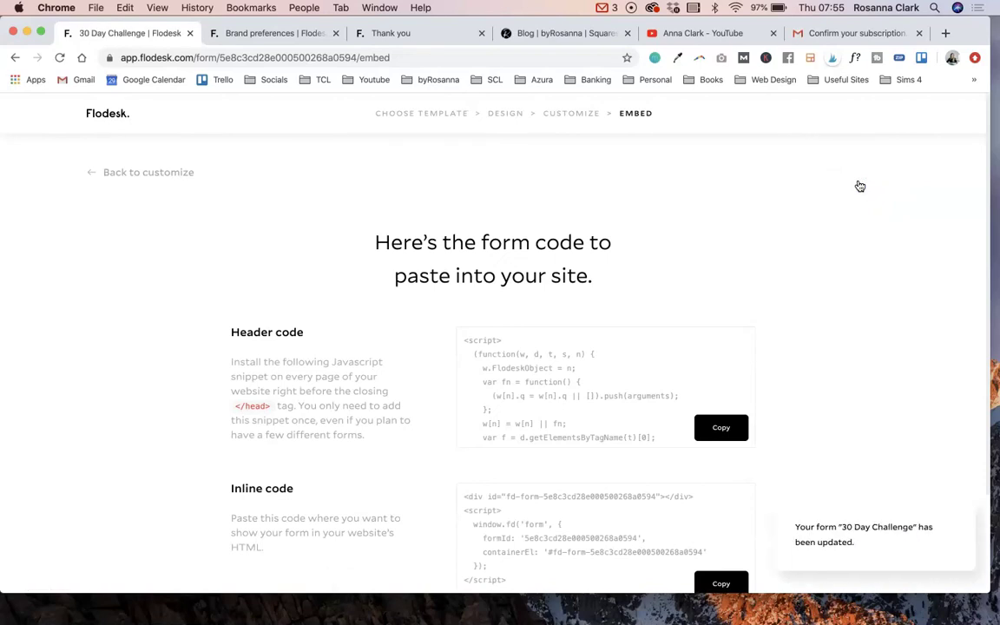
pyautogui.scroll(-3, 714, 279)
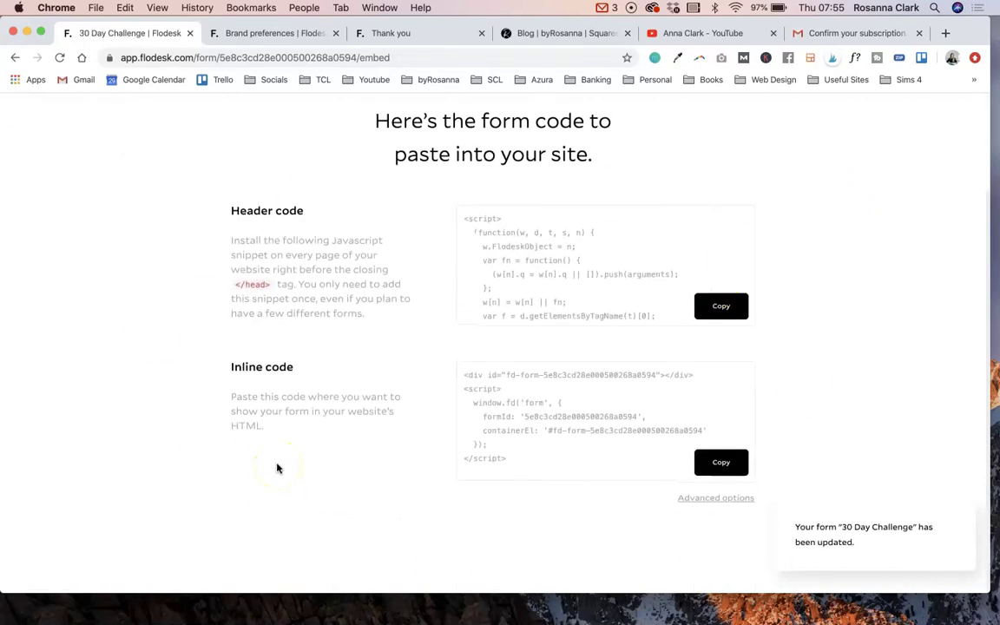
pyautogui.scroll(2, 290, 356)
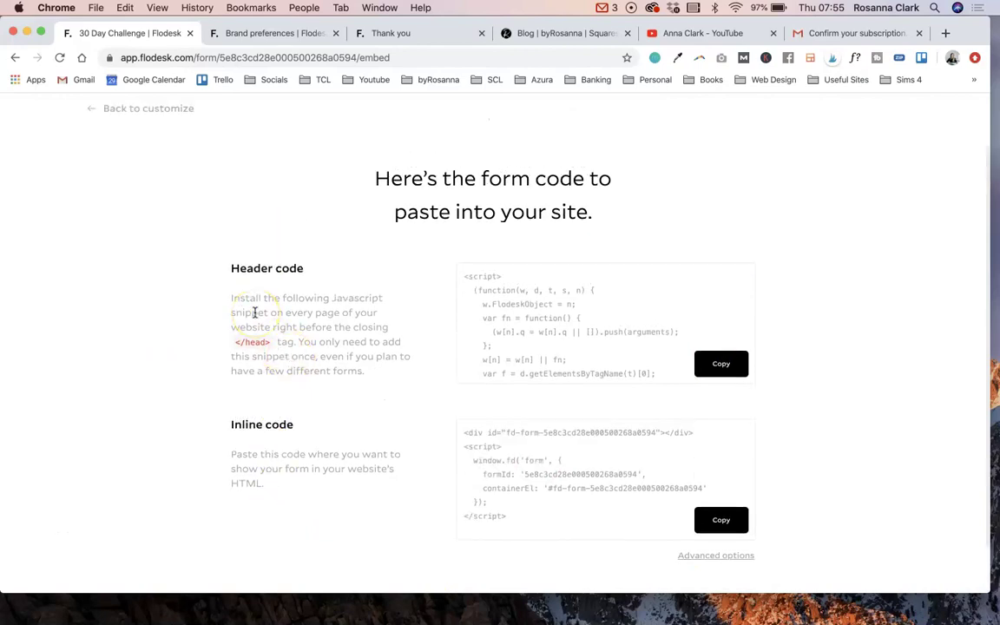
pyautogui.scroll(1, 307, 300)
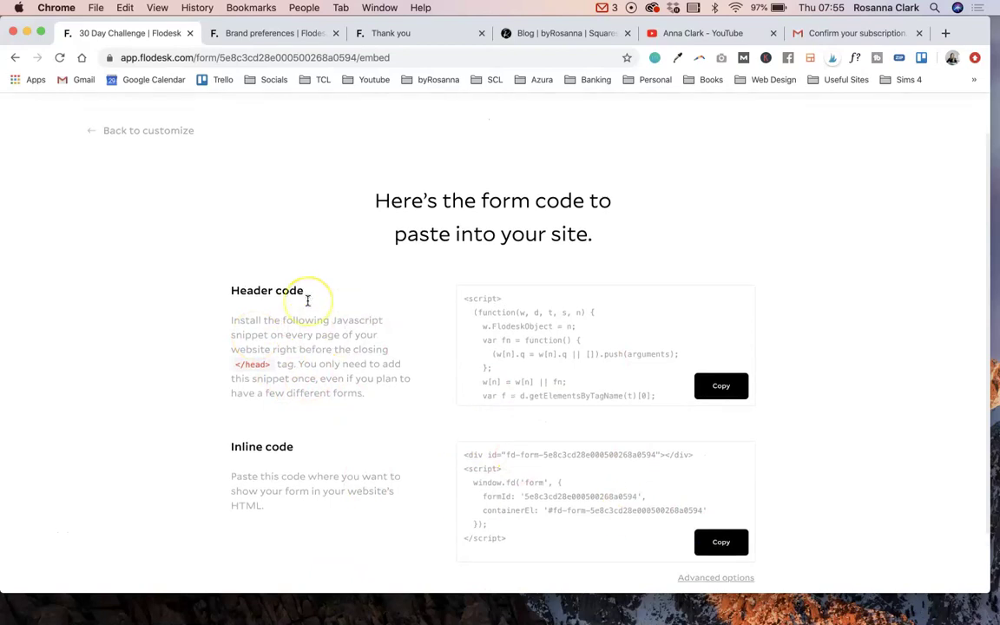
pyautogui.scroll(2, 307, 301)
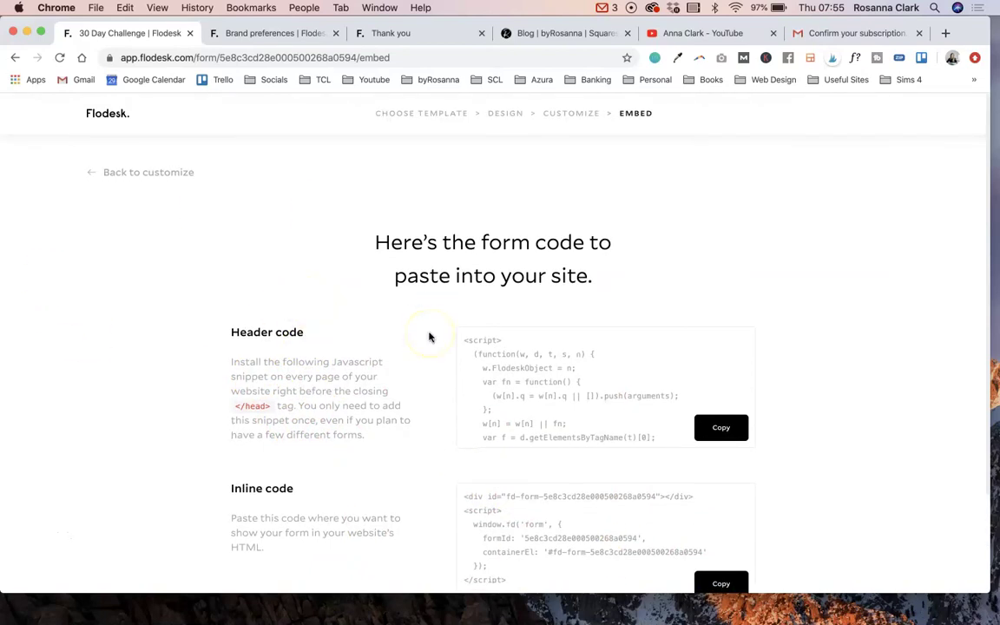
# Set the 2020 Planner form to 'Yes, require confirmation' and save its settings.
pyautogui.click(107, 113)
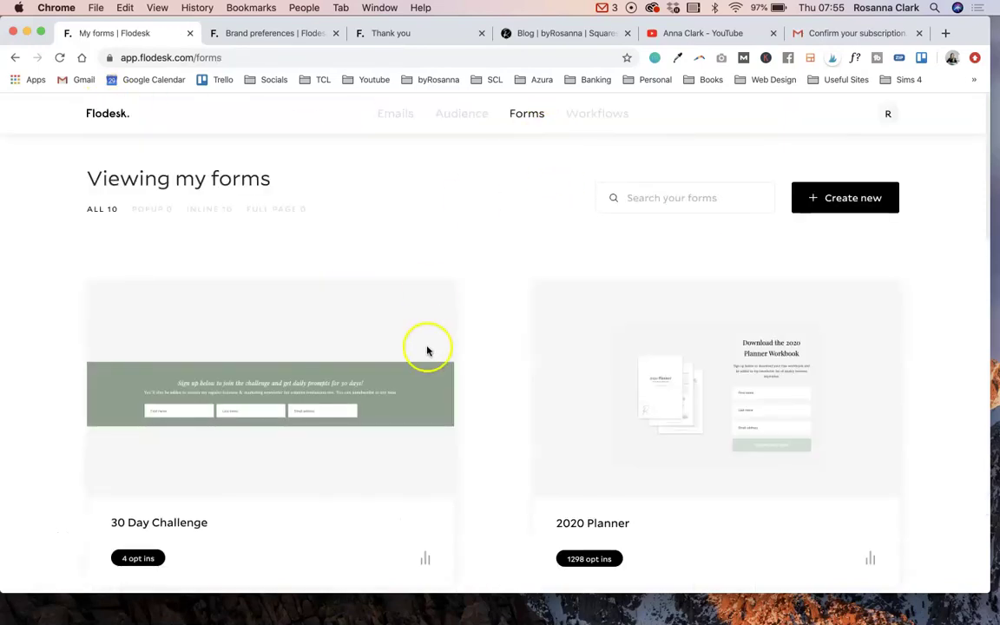
pyautogui.click(872, 299)
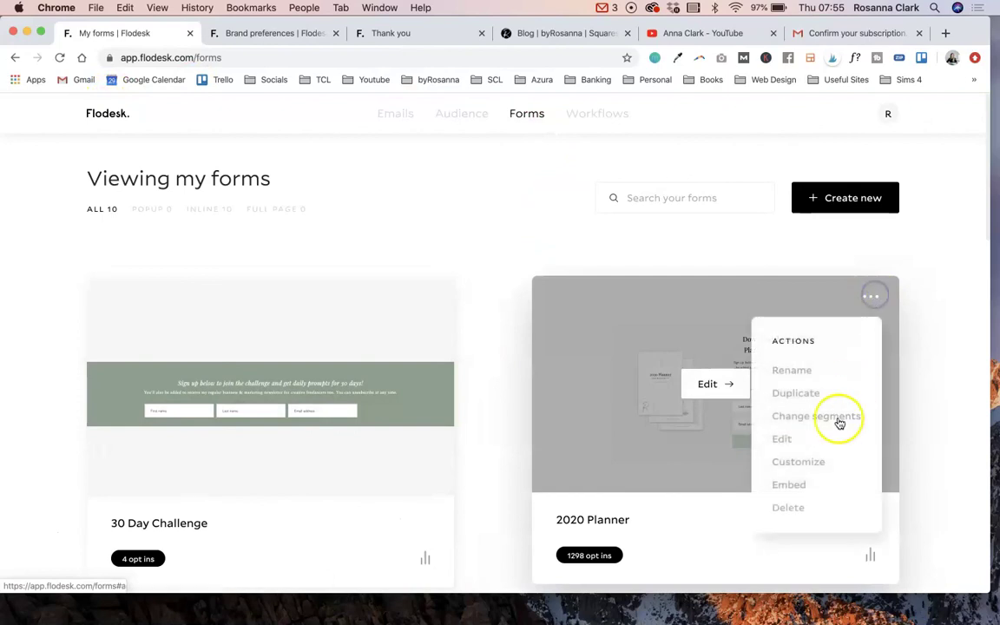
pyautogui.click(807, 463)
pyautogui.click(496, 467)
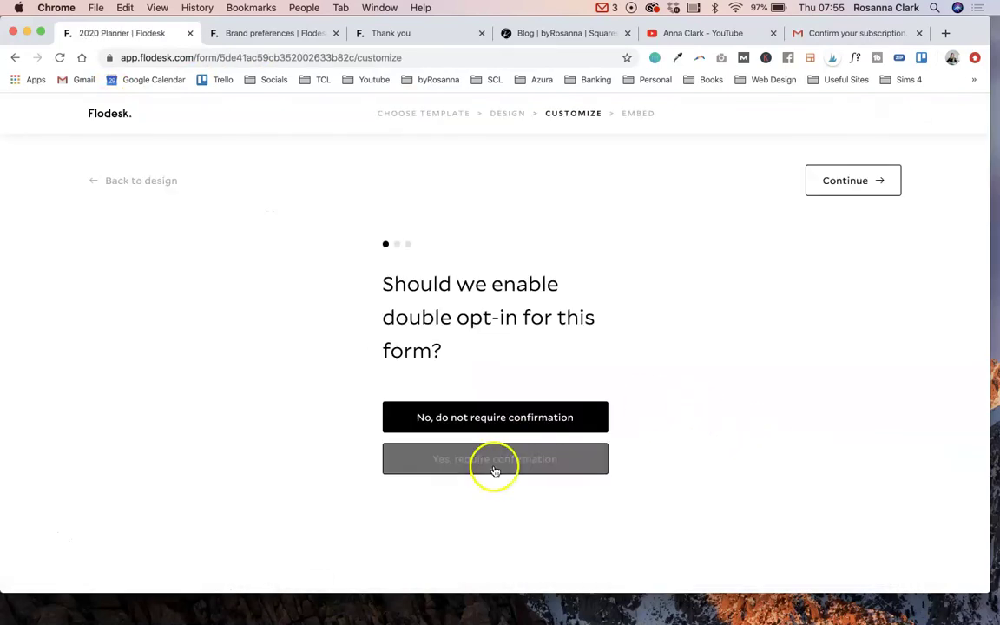
pyautogui.scroll(-1, 625, 509)
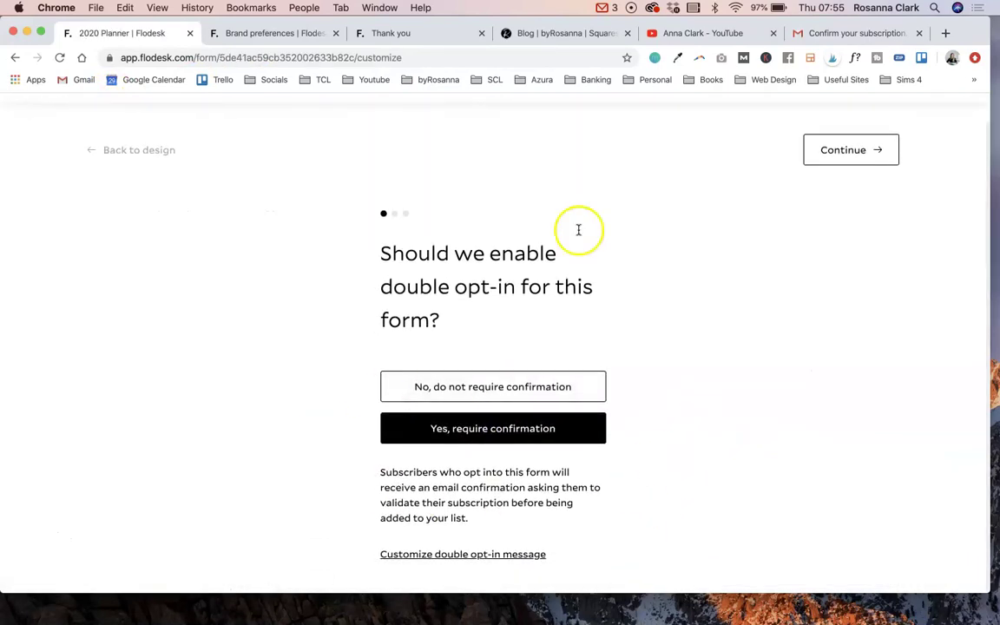
pyautogui.click(847, 153)
pyautogui.click(838, 161)
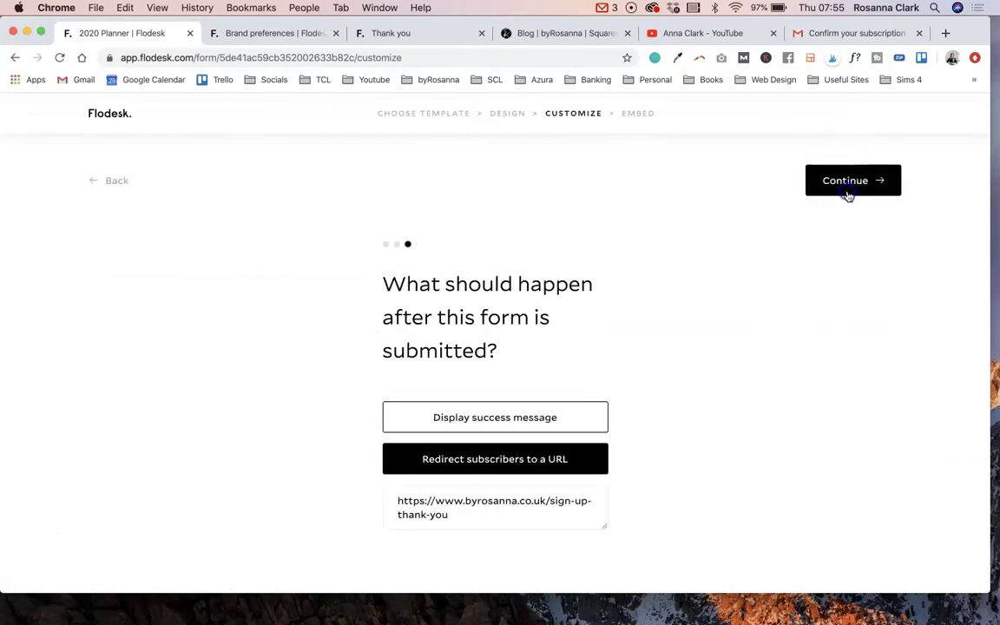
pyautogui.click(871, 188)
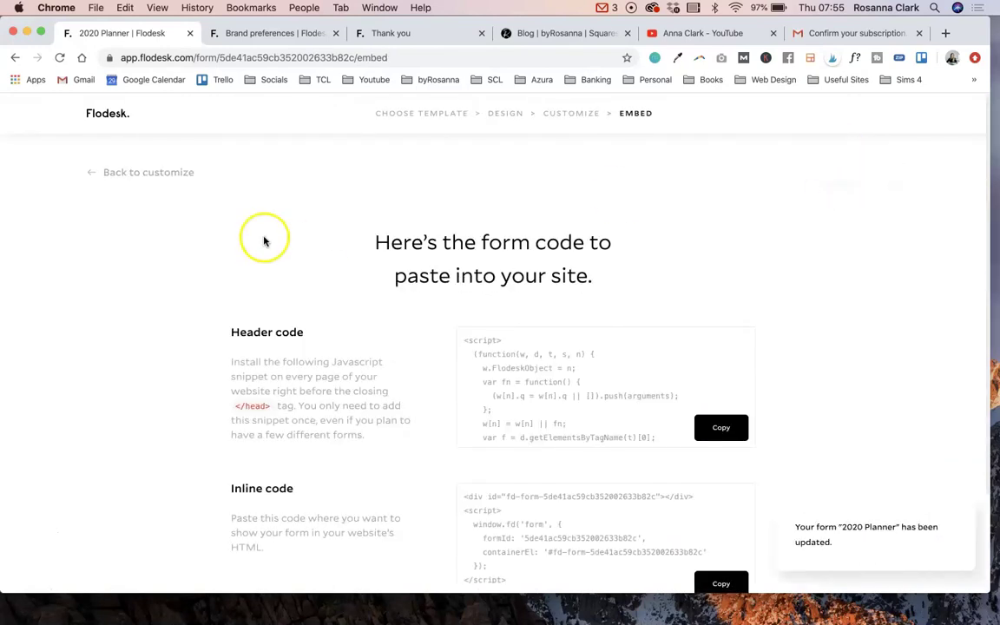
# Go back to the forms list and scroll through the forms.
pyautogui.click(106, 120)
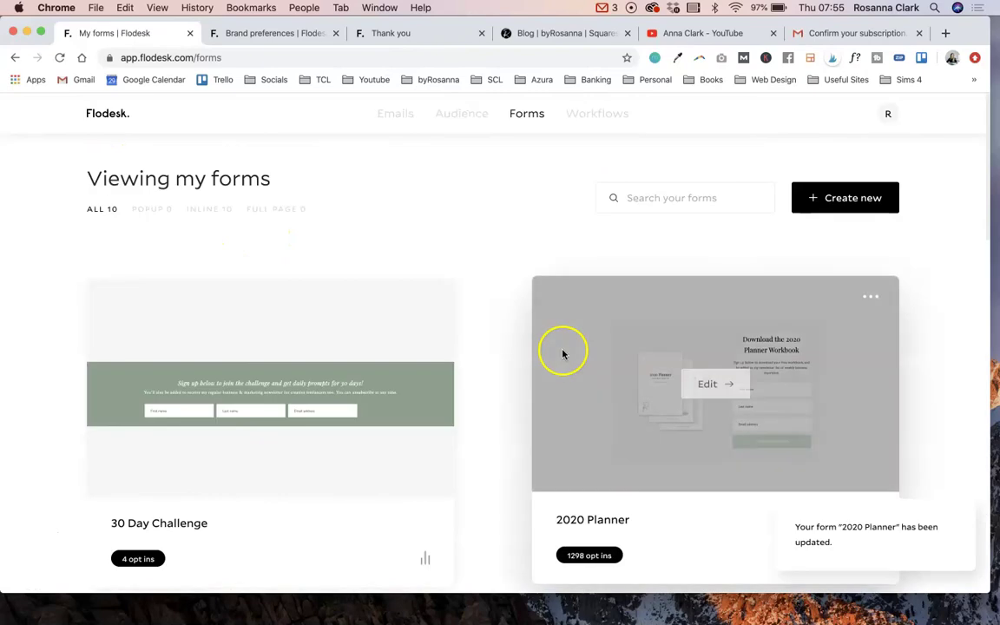
pyautogui.scroll(-1, 494, 452)
pyautogui.scroll(-1, 492, 466)
pyautogui.scroll(2, 492, 466)
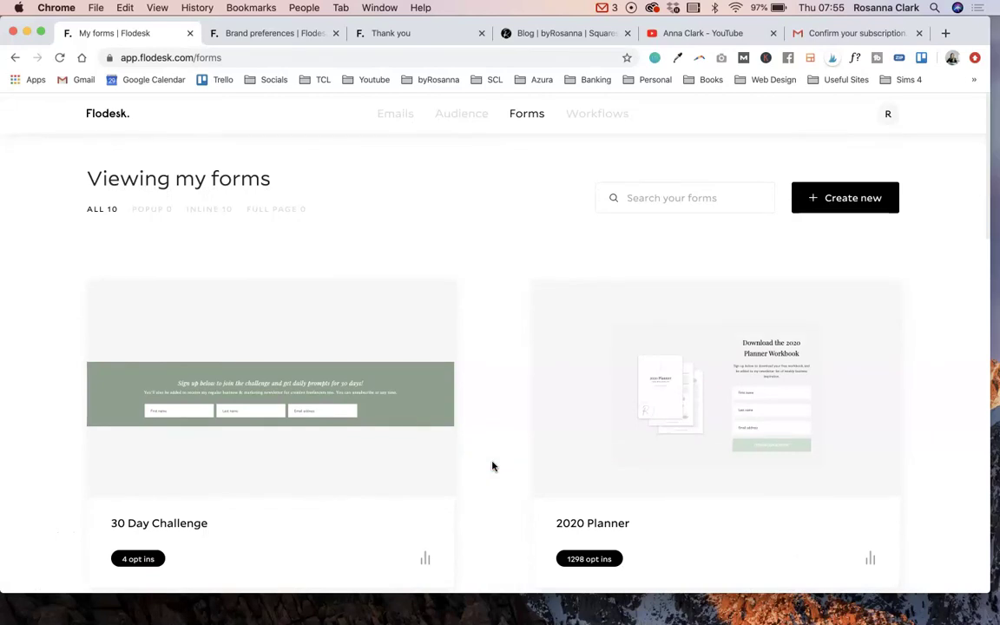
# Open the Workflows page listing all 9 published workflows.
pyautogui.click(594, 113)
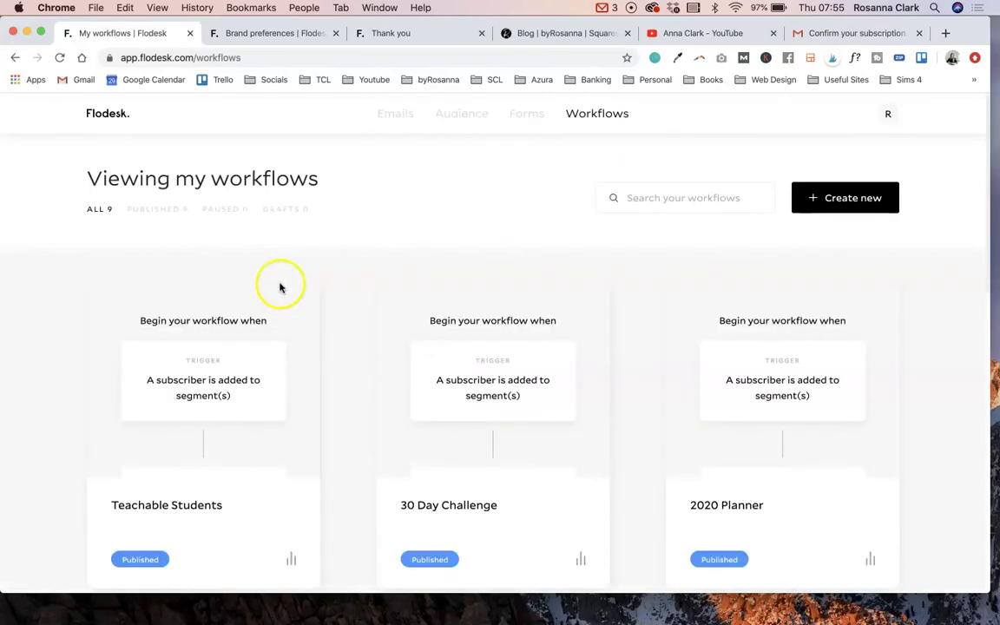